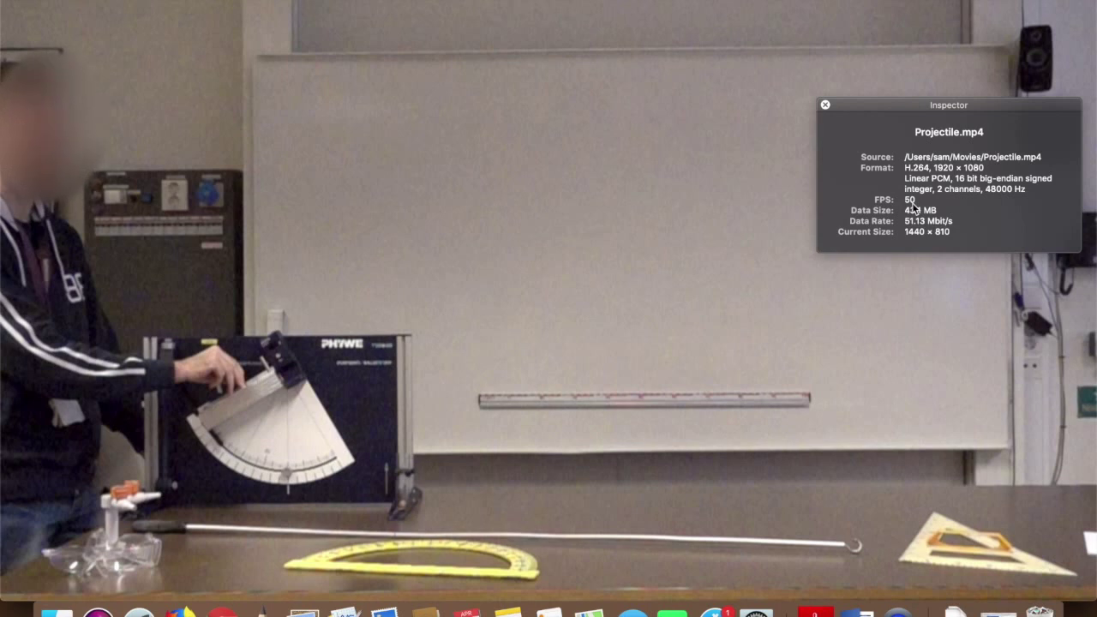
- Read the 50 FPS frame rate of Projectile.mp4 in QuickTime's Movie Inspector
mouse_move(632, 338)
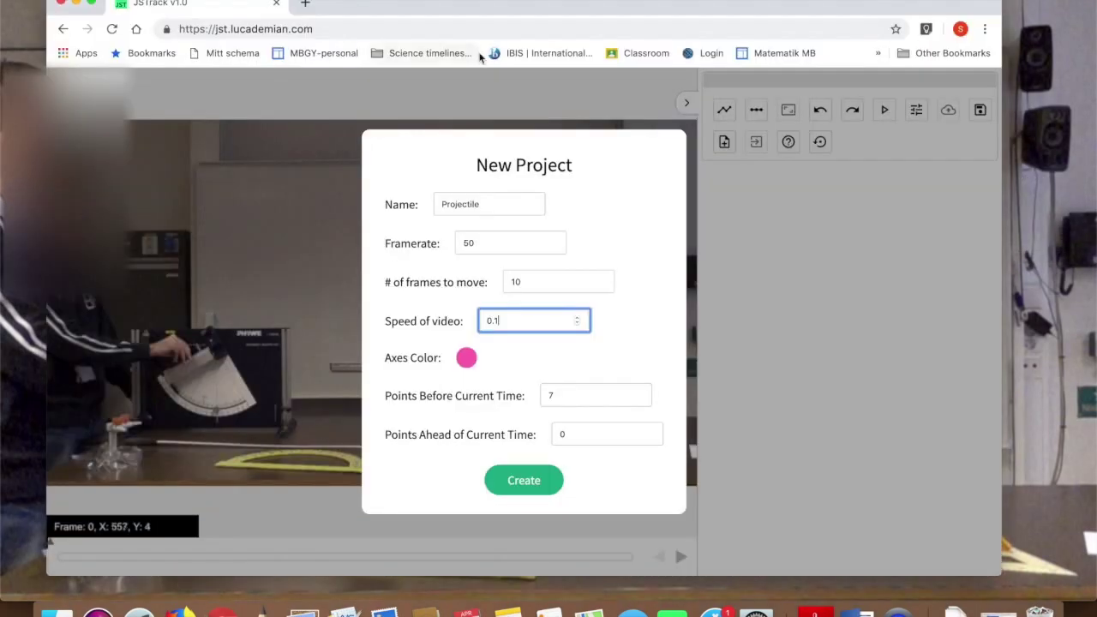
- Reload jsTrack to its start page, declining recovery of the old project backup
click(384, 29)
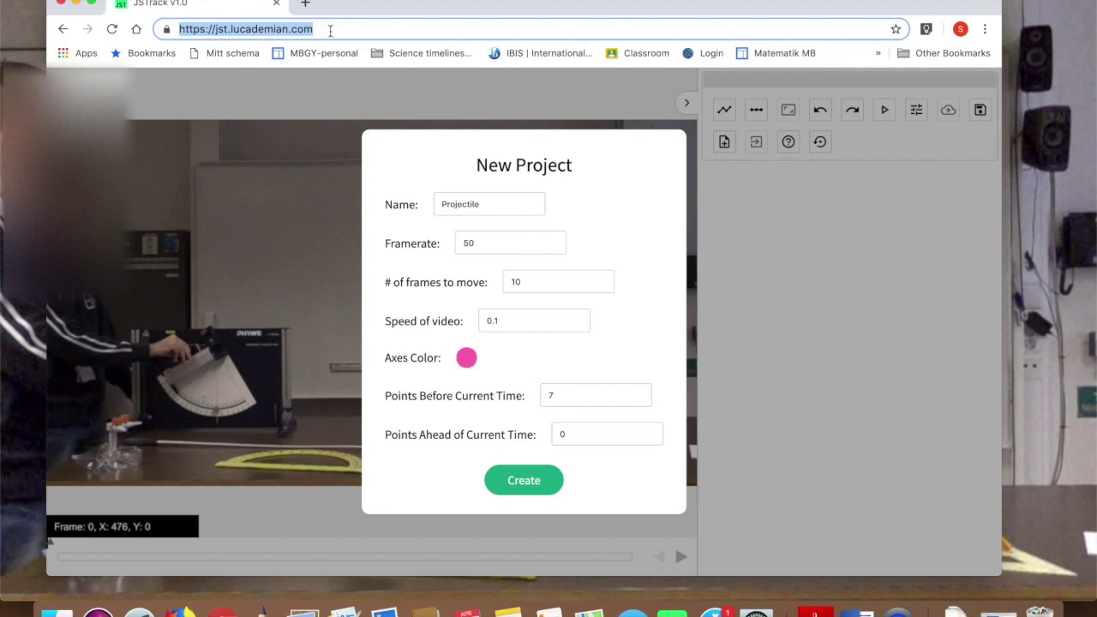
key(Return)
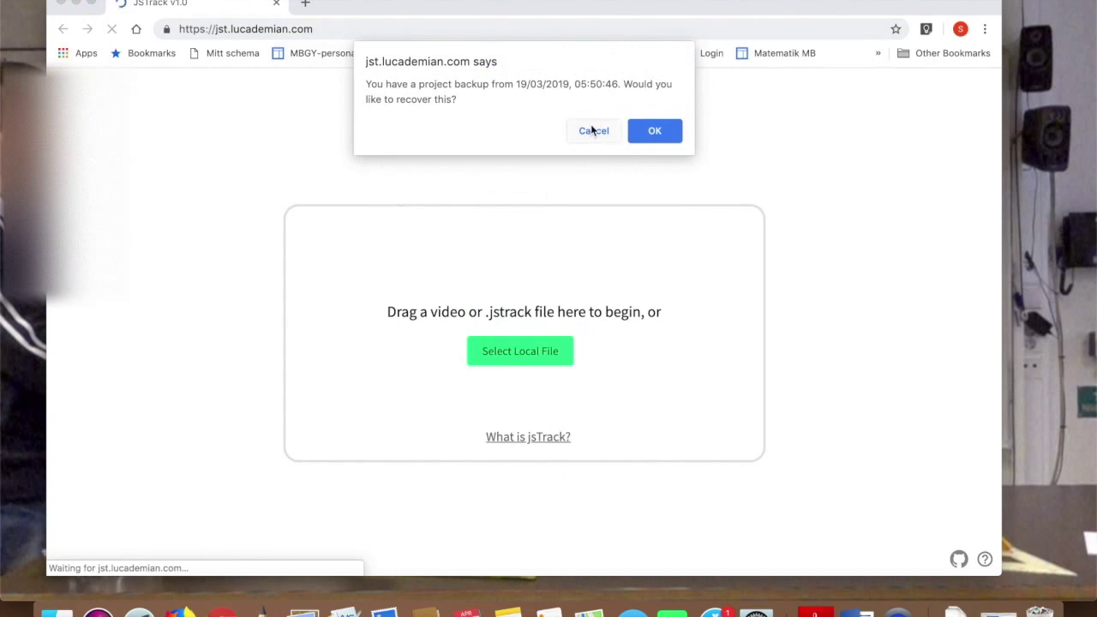
click(594, 133)
click(596, 118)
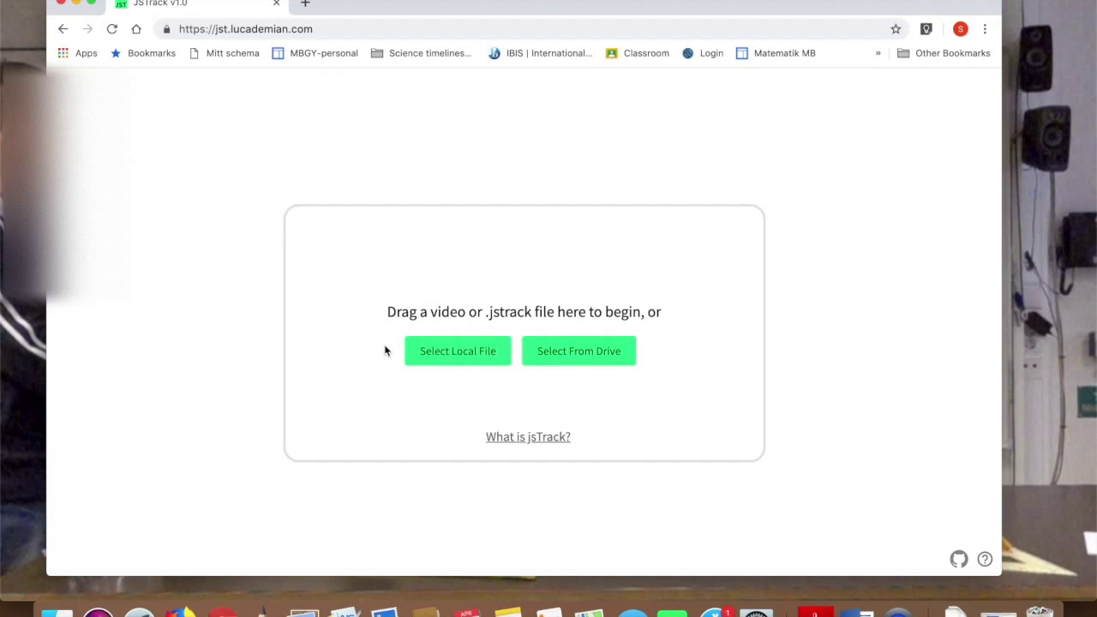
click(58, 610)
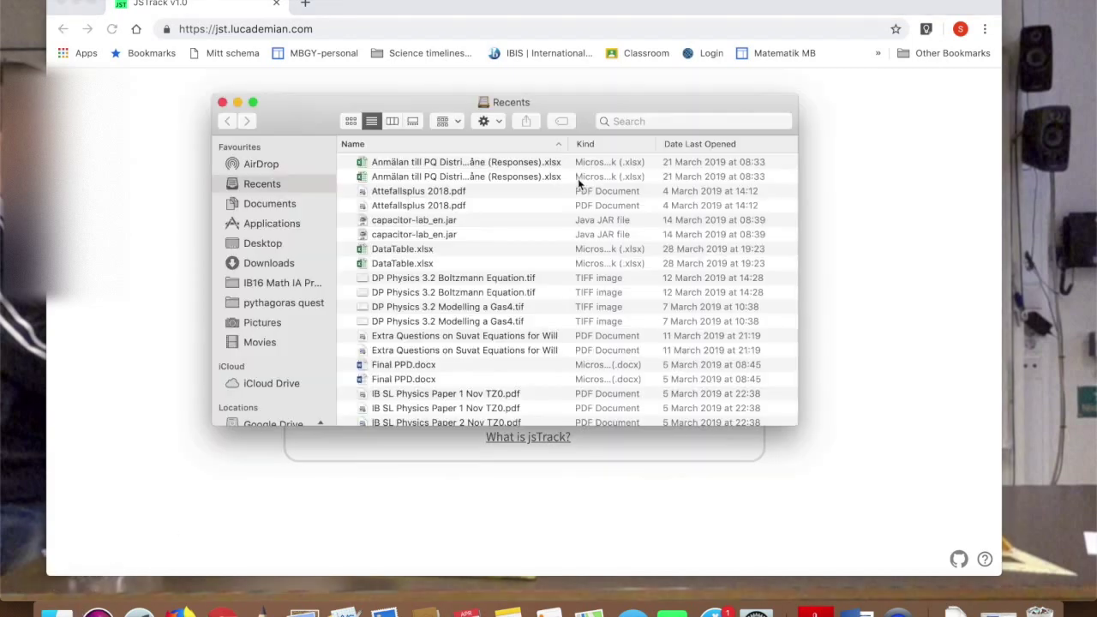
- Search Recents for projectile.mp4 and drag Projectile.mp4 into jsTrack's drop zone
click(697, 118)
text(projectile)
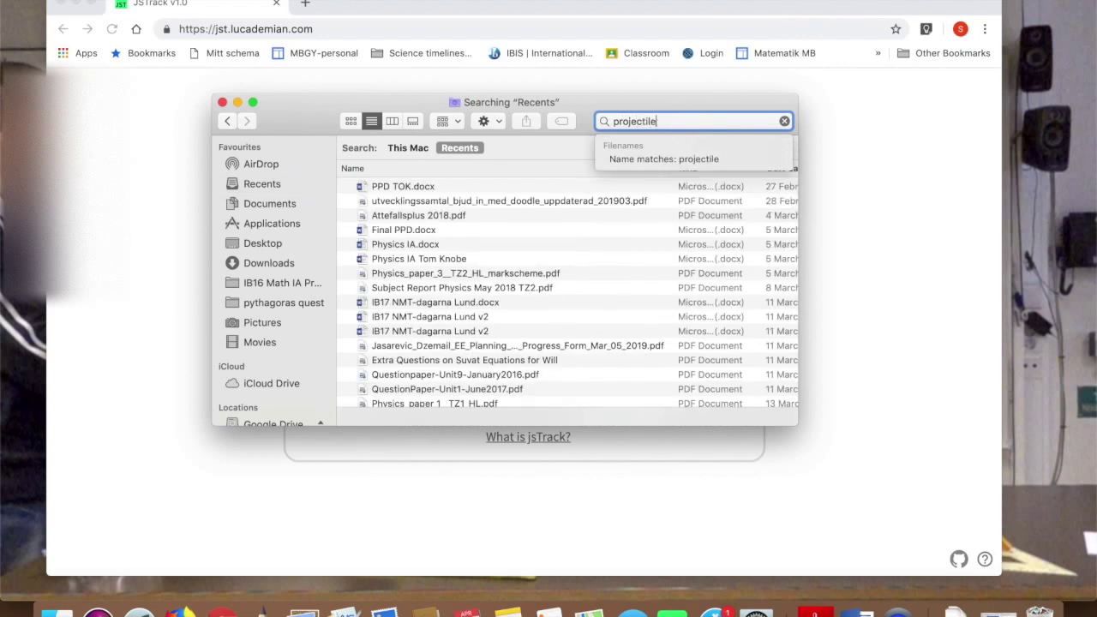
text(.mp4)
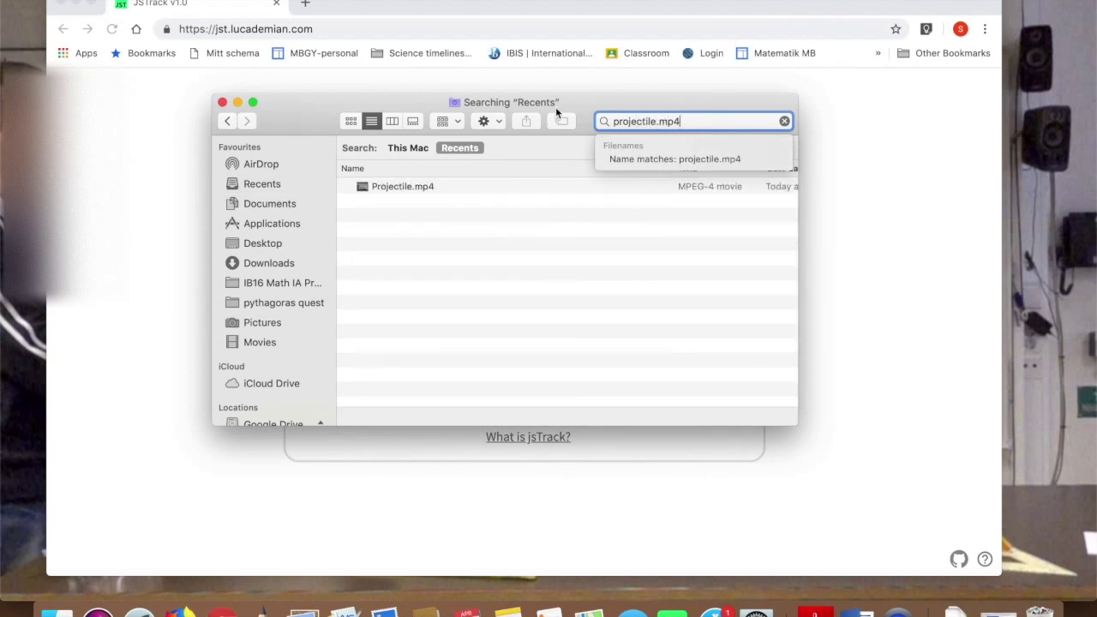
drag(556, 104, 841, 353)
drag(654, 437, 525, 283)
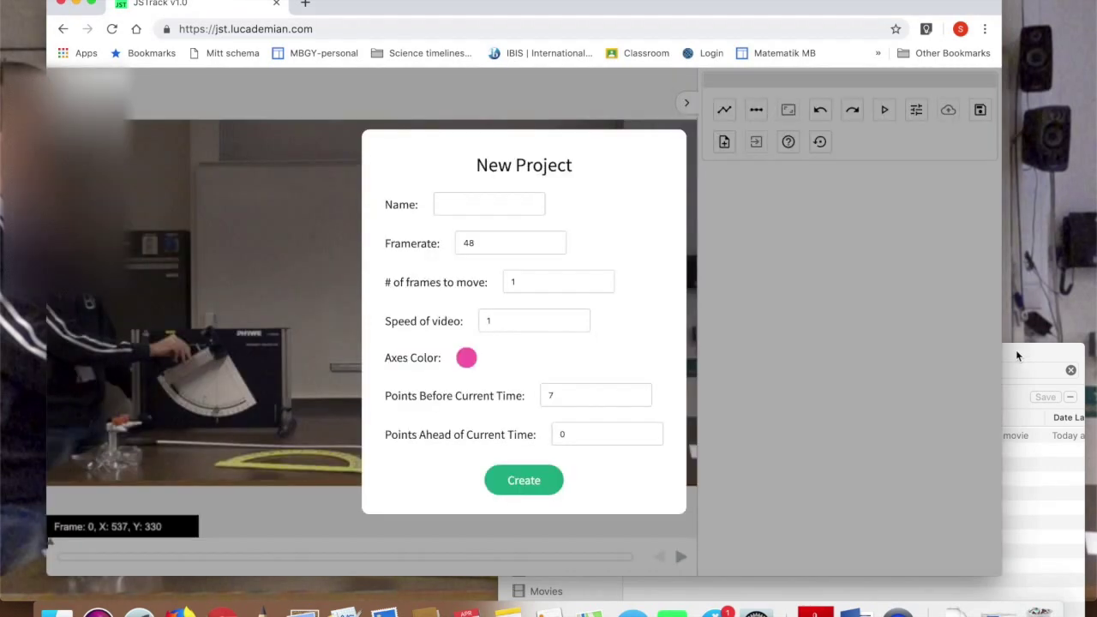
- Fill the New Project form: name 'Projectile', framerate 50, 10 frames per step, speed 0.1
click(467, 207)
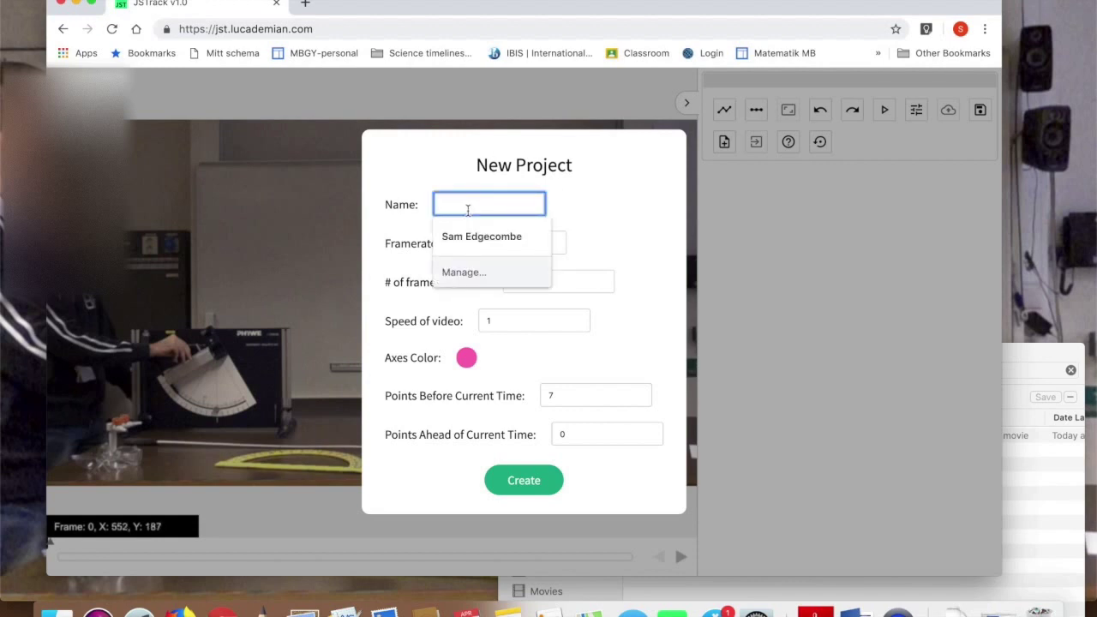
text(Projectile)
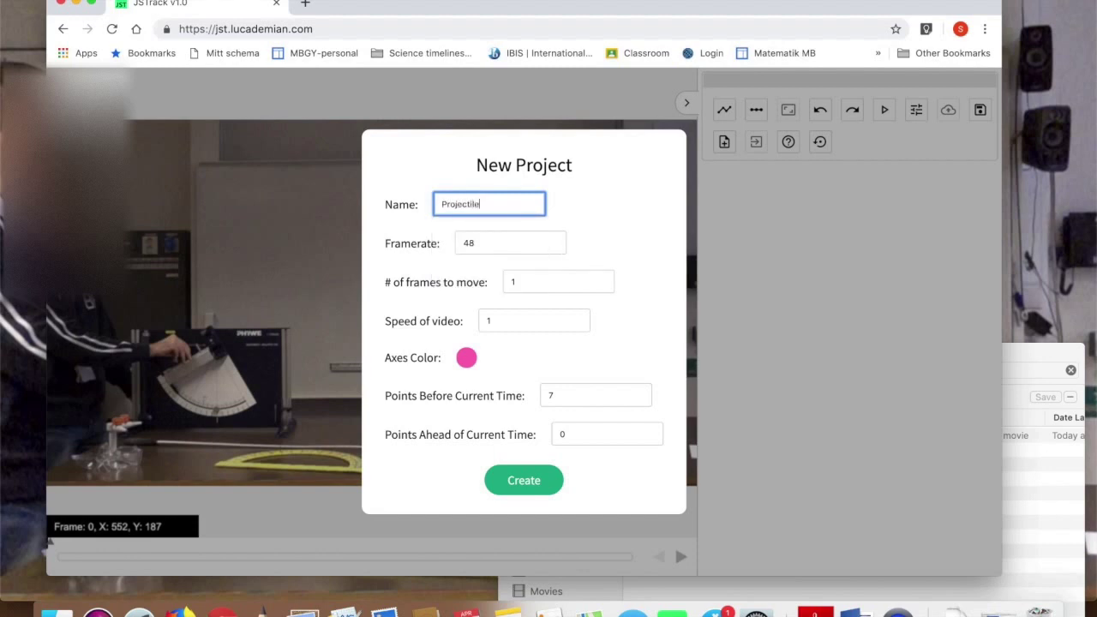
key(Tab)
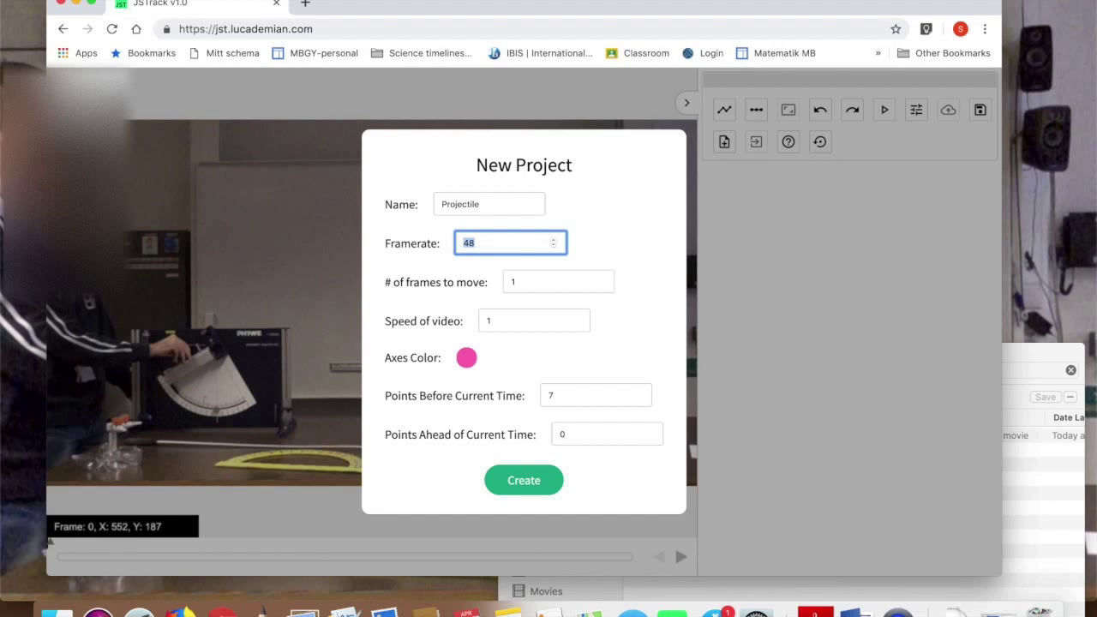
text(50)
key(Tab)
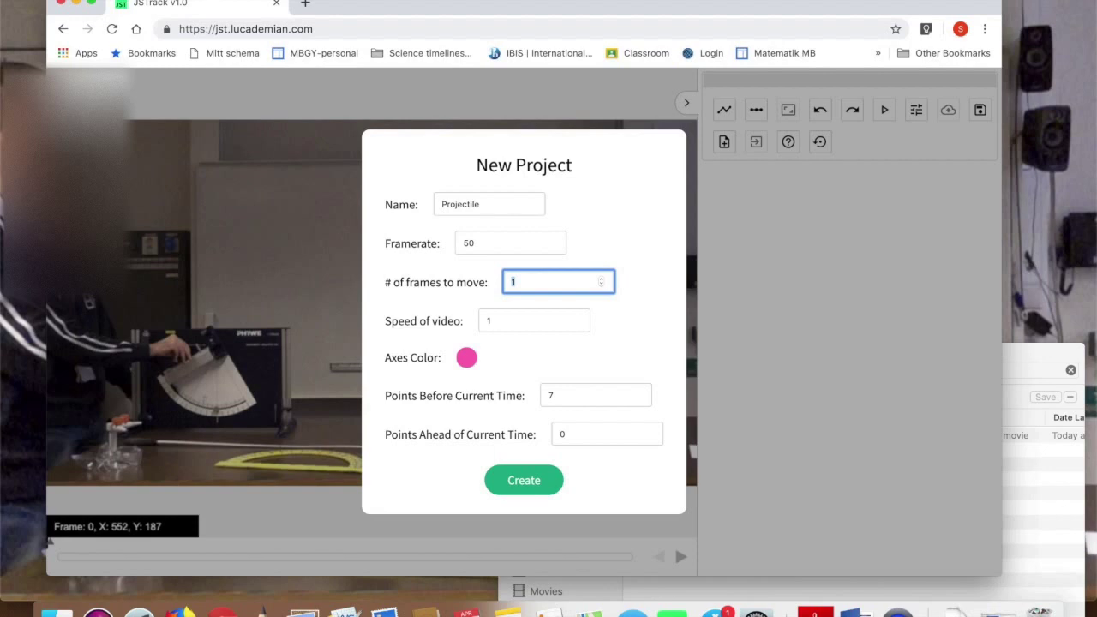
text(10)
key(Tab)
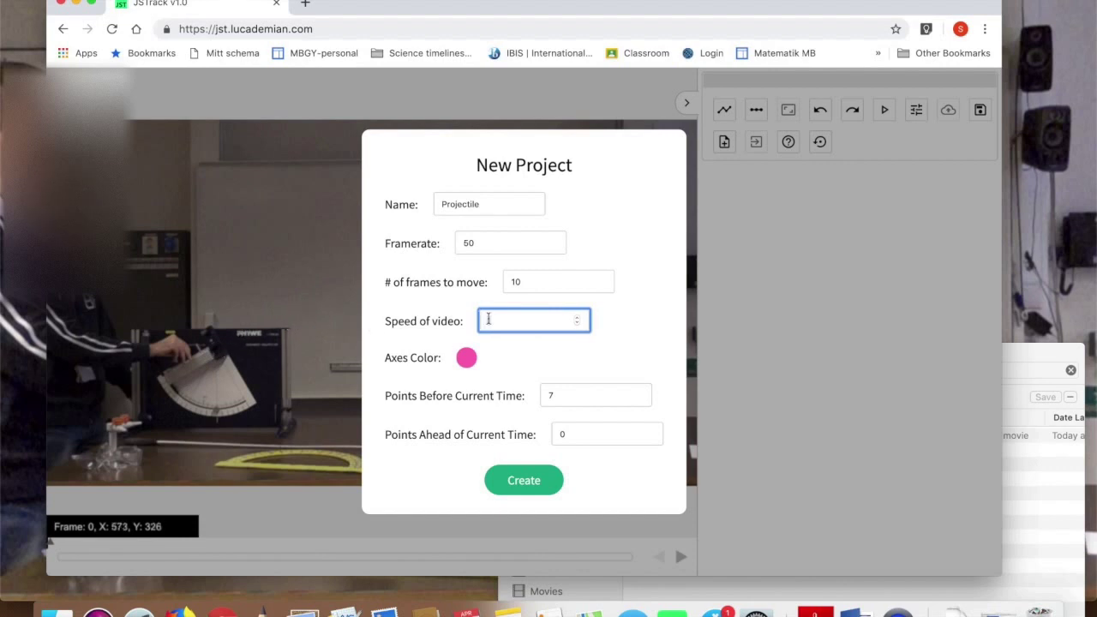
text(0.1)
- Create the project and place the axes origin on the launcher's muzzle
click(531, 485)
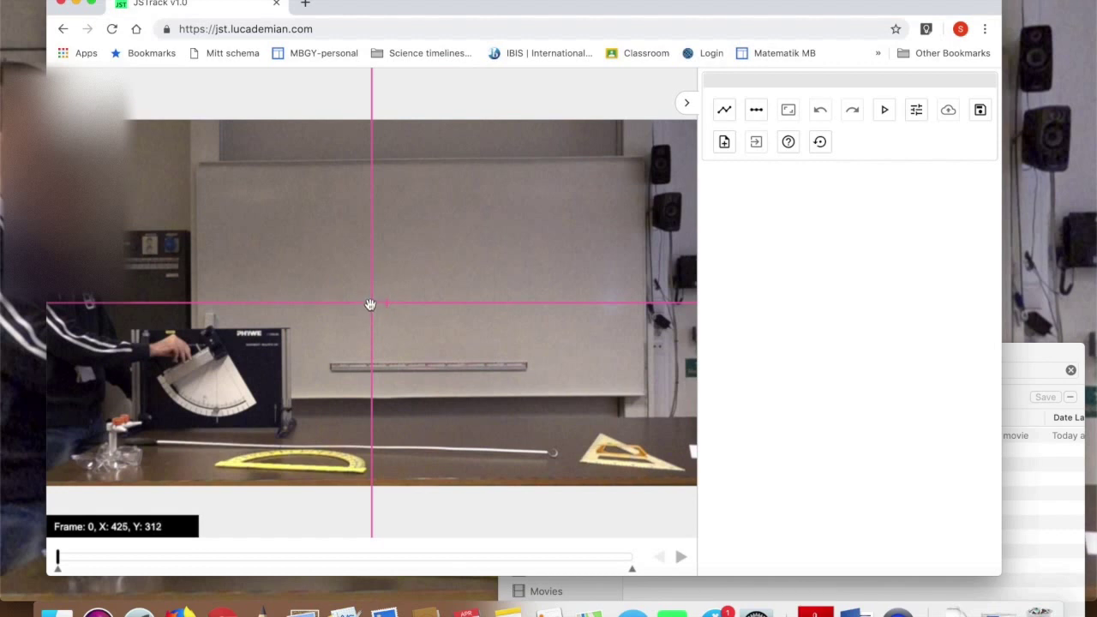
drag(370, 304, 212, 354)
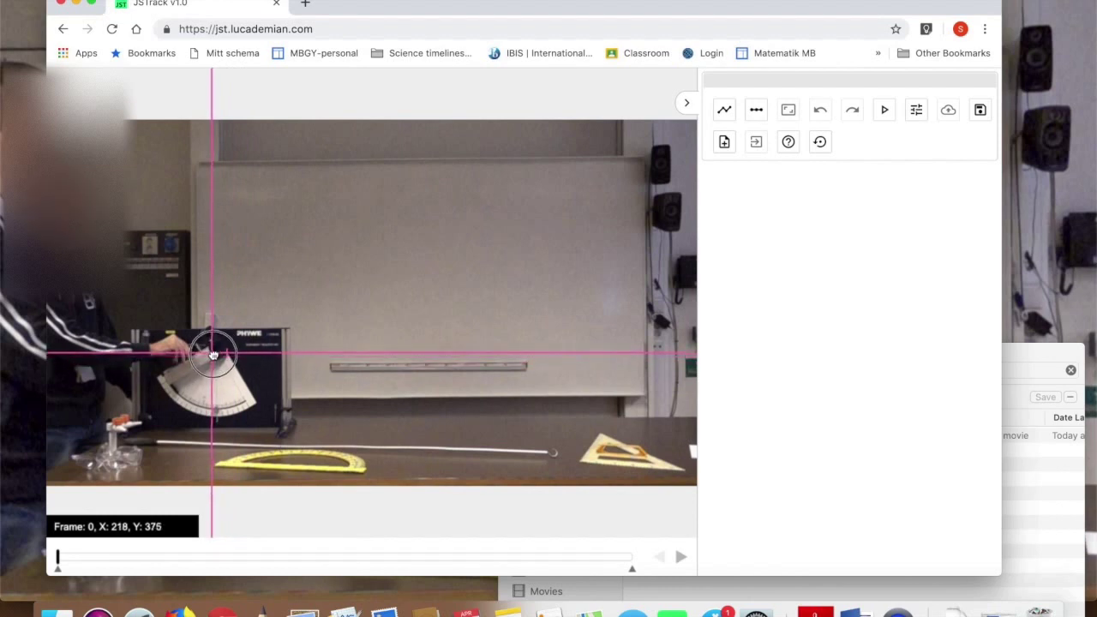
drag(213, 355, 213, 356)
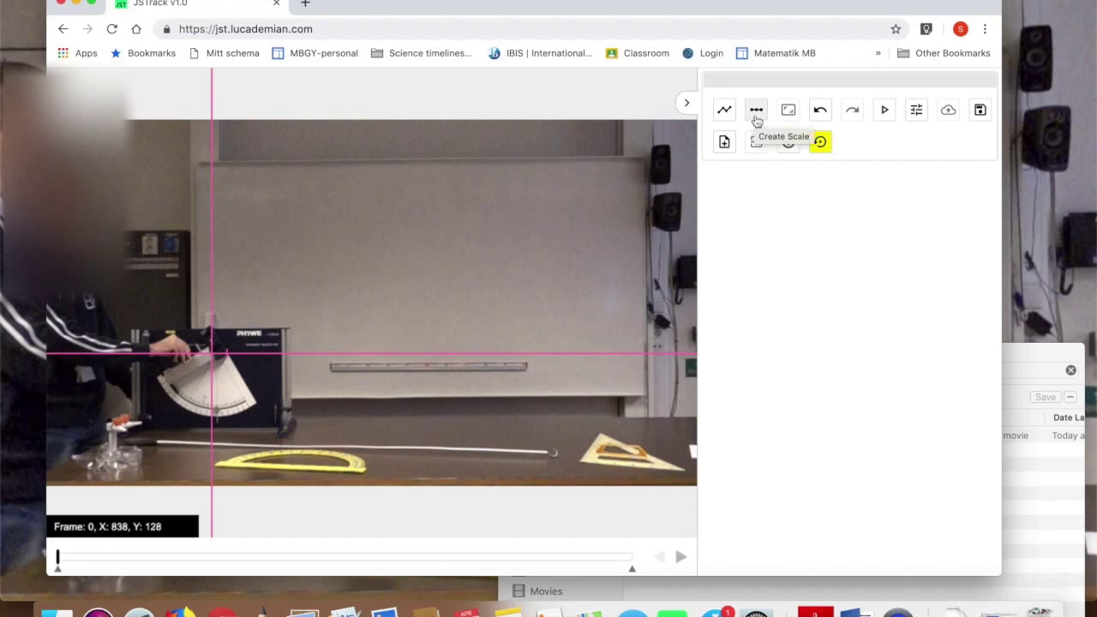
- Add a 0.6 m scale spanning the top edge of the launcher's box
click(756, 115)
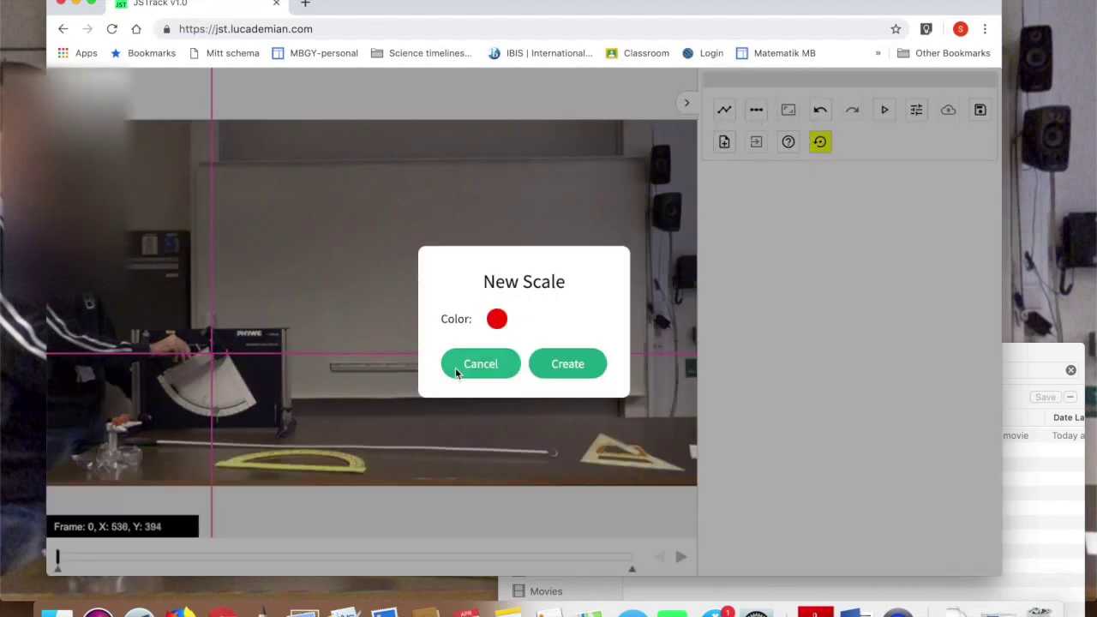
click(575, 366)
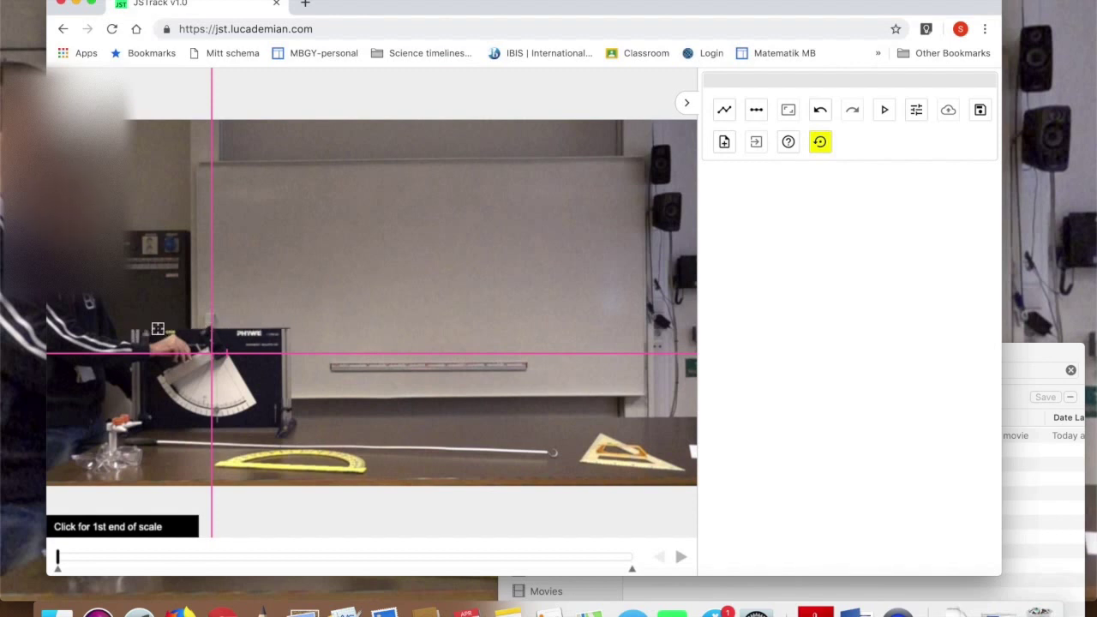
click(131, 331)
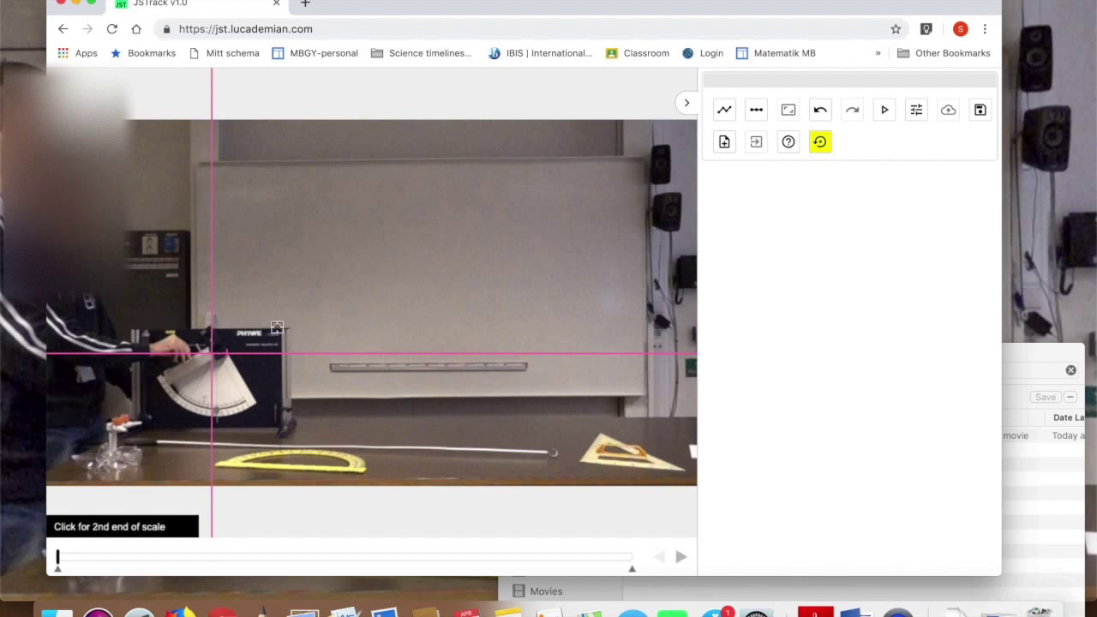
click(290, 328)
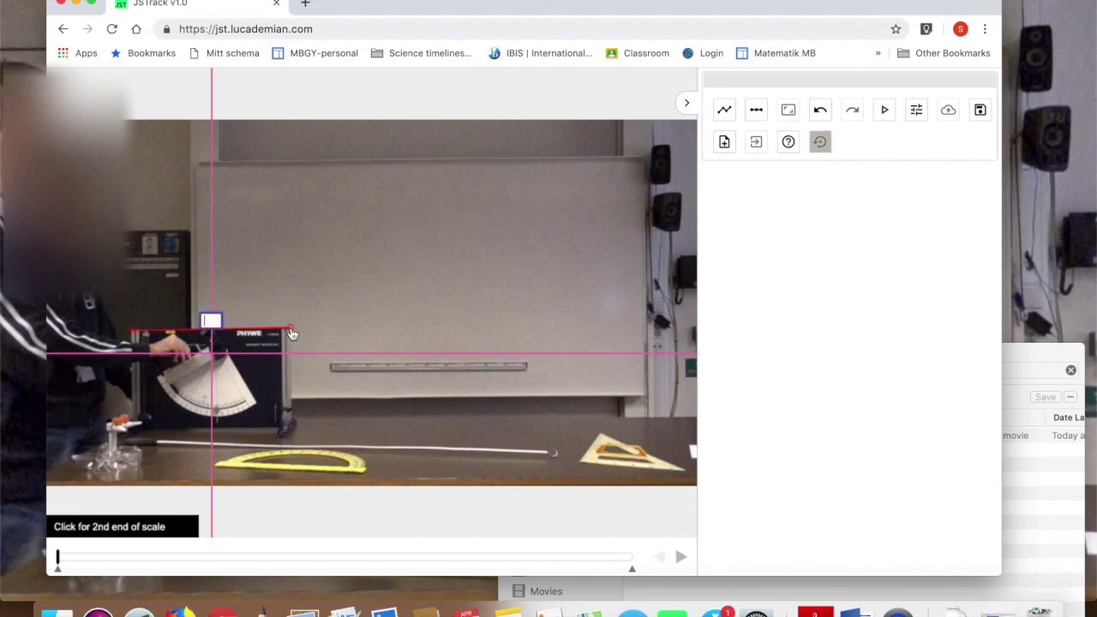
text(0.6)
key(Return)
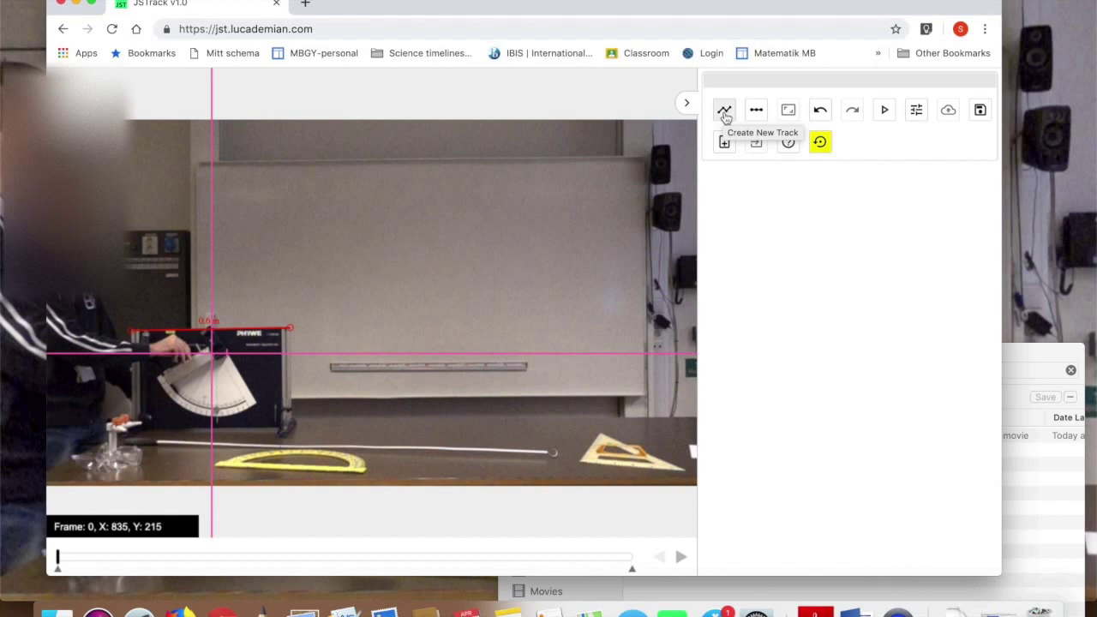
click(724, 112)
- Create a new track named 'Ball'
click(510, 299)
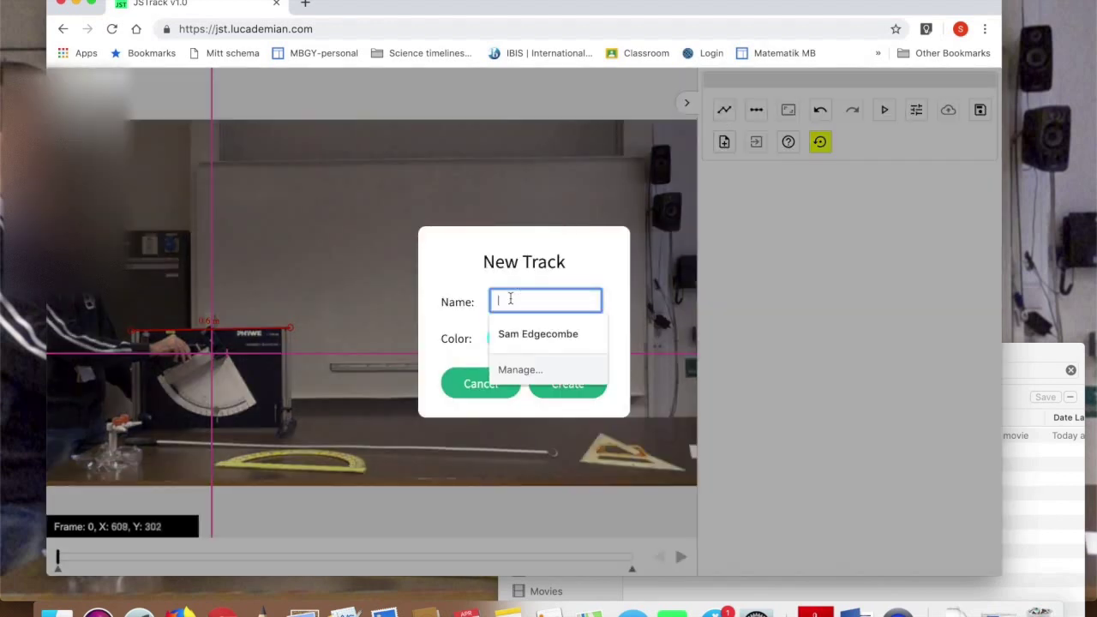
text(Ball)
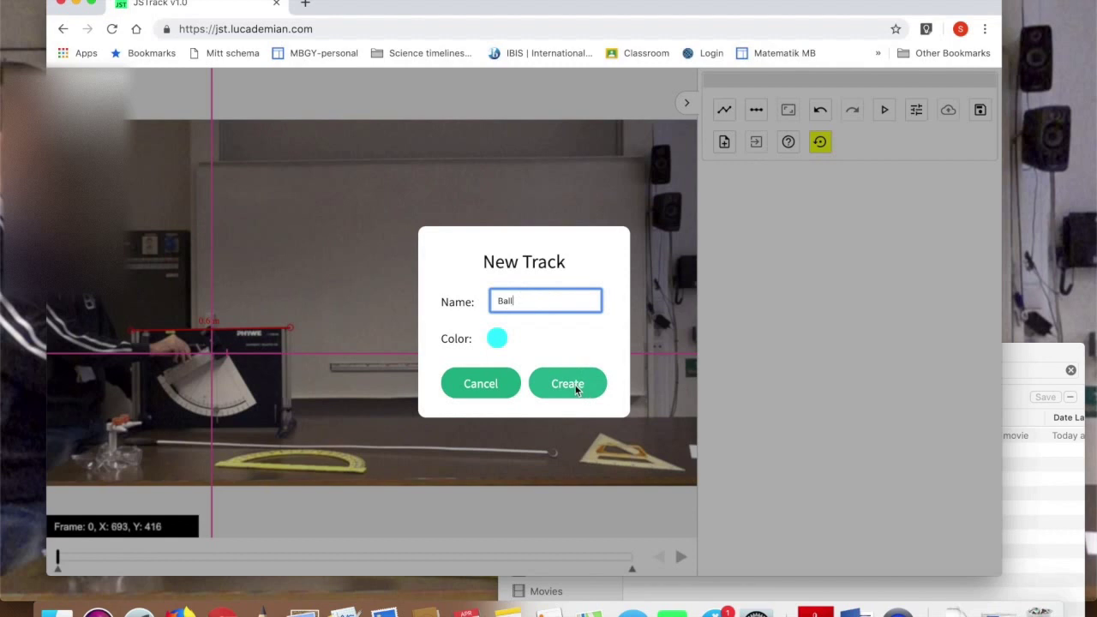
click(577, 388)
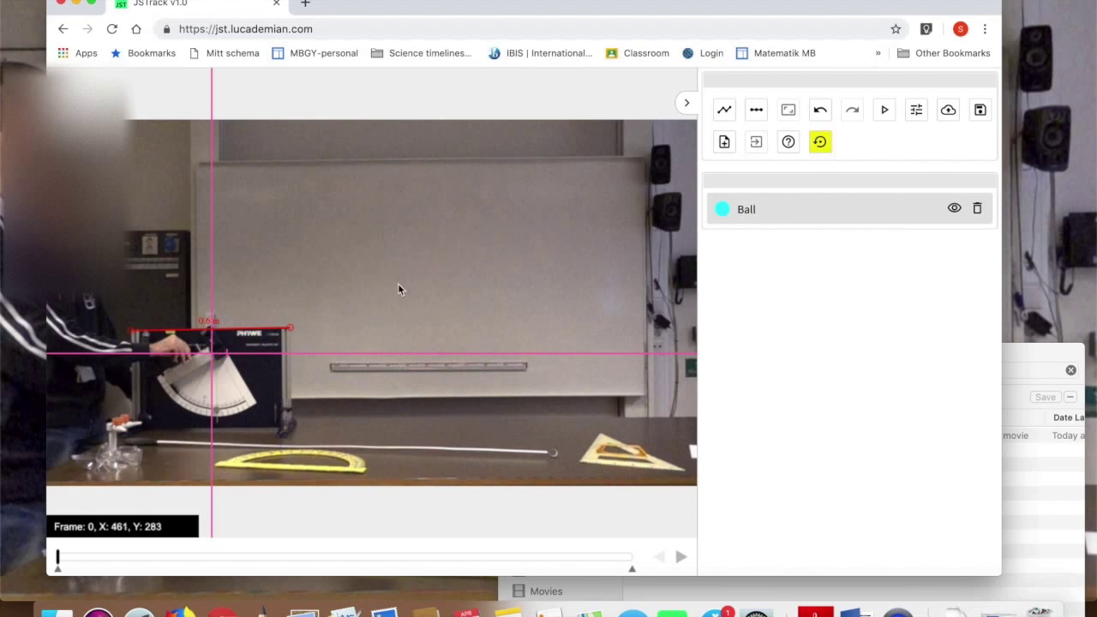
- Return the video to frame 10, just before launch, and mark the ball's first position
click(683, 560)
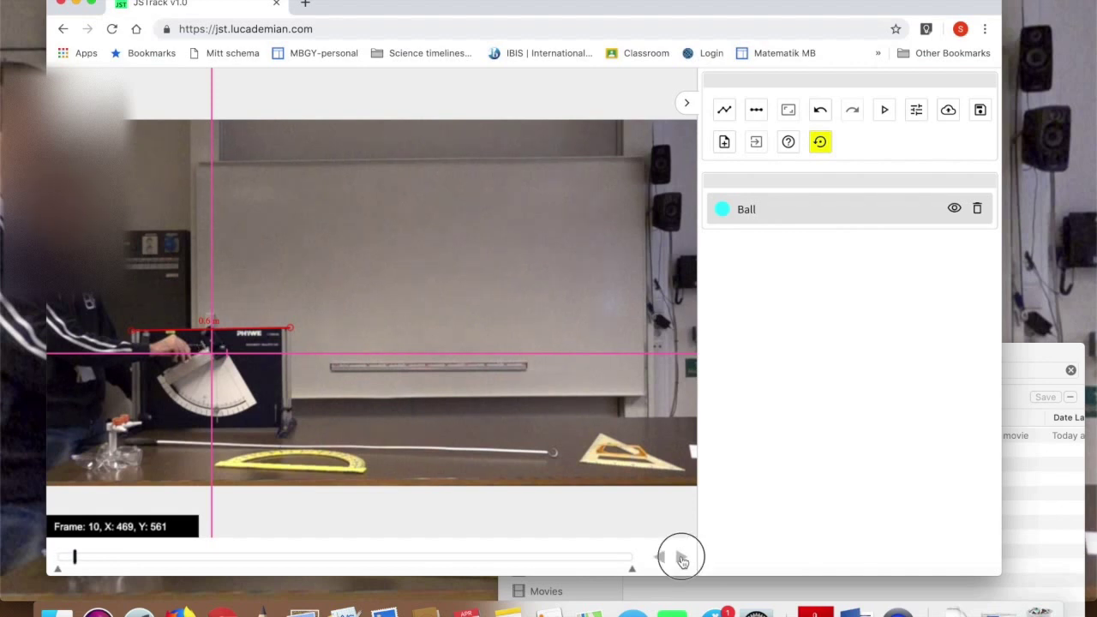
click(683, 560)
click(682, 561)
click(682, 560)
click(682, 560)
click(682, 561)
click(682, 560)
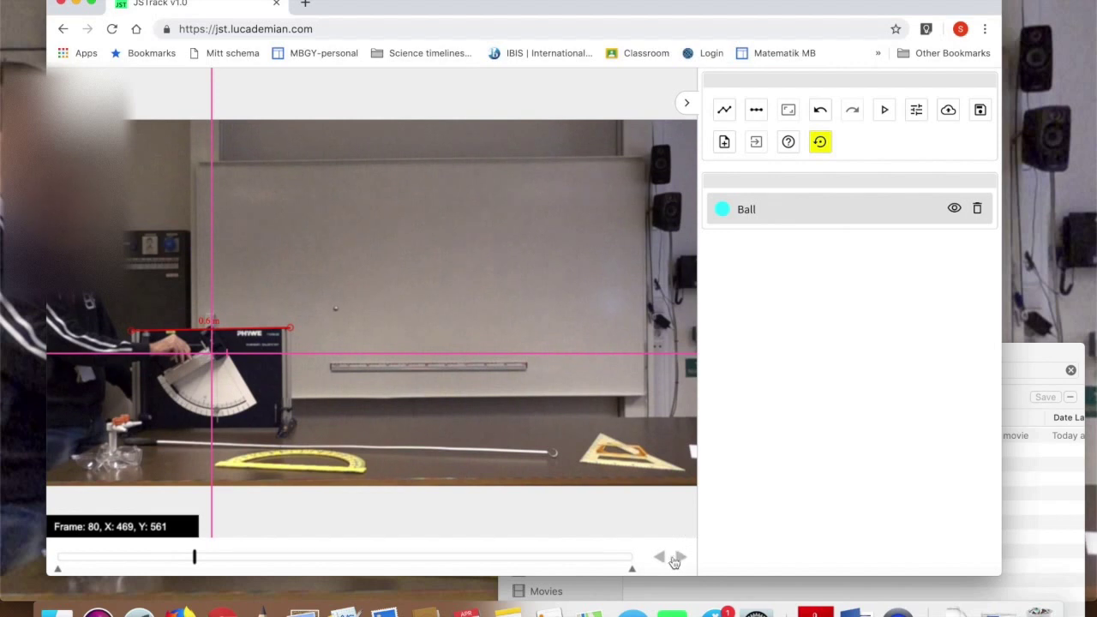
click(663, 560)
click(662, 561)
click(663, 560)
click(663, 560)
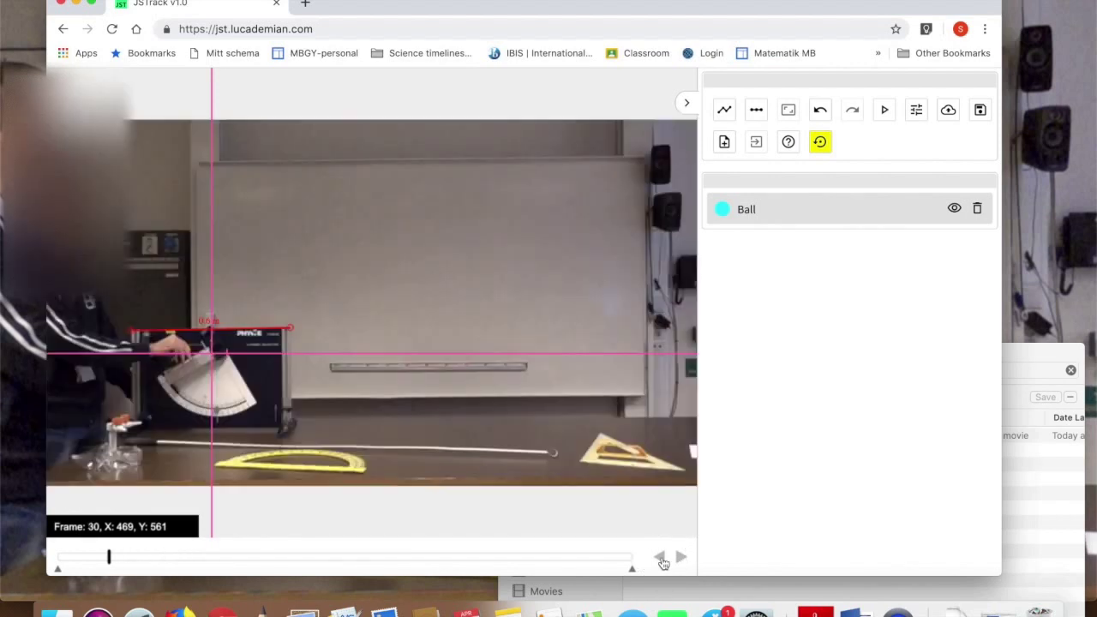
click(662, 561)
click(661, 560)
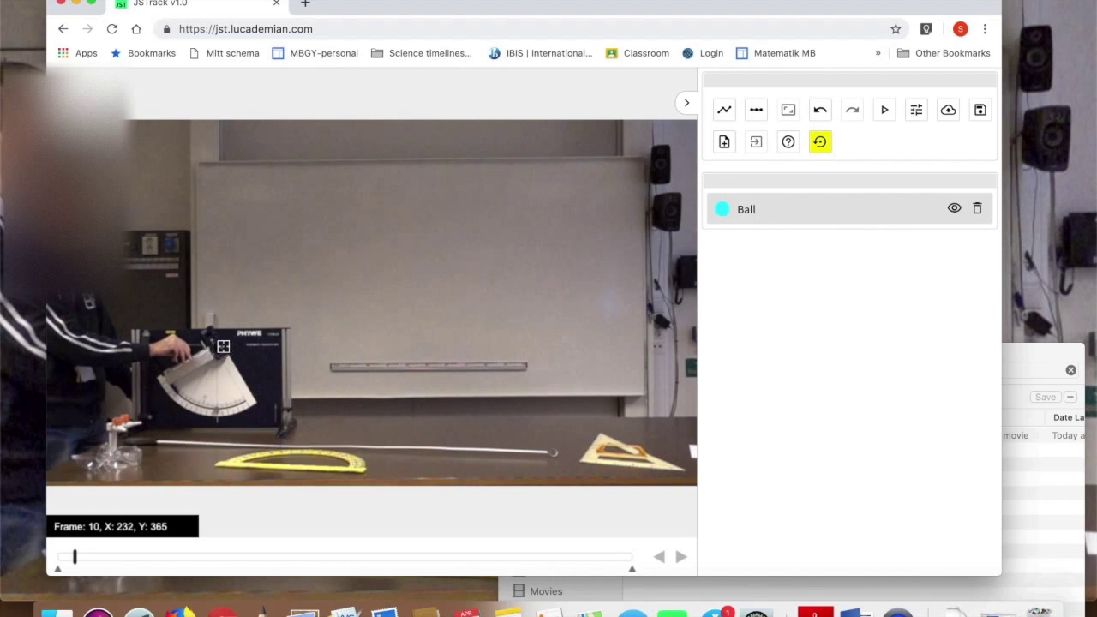
click(223, 346)
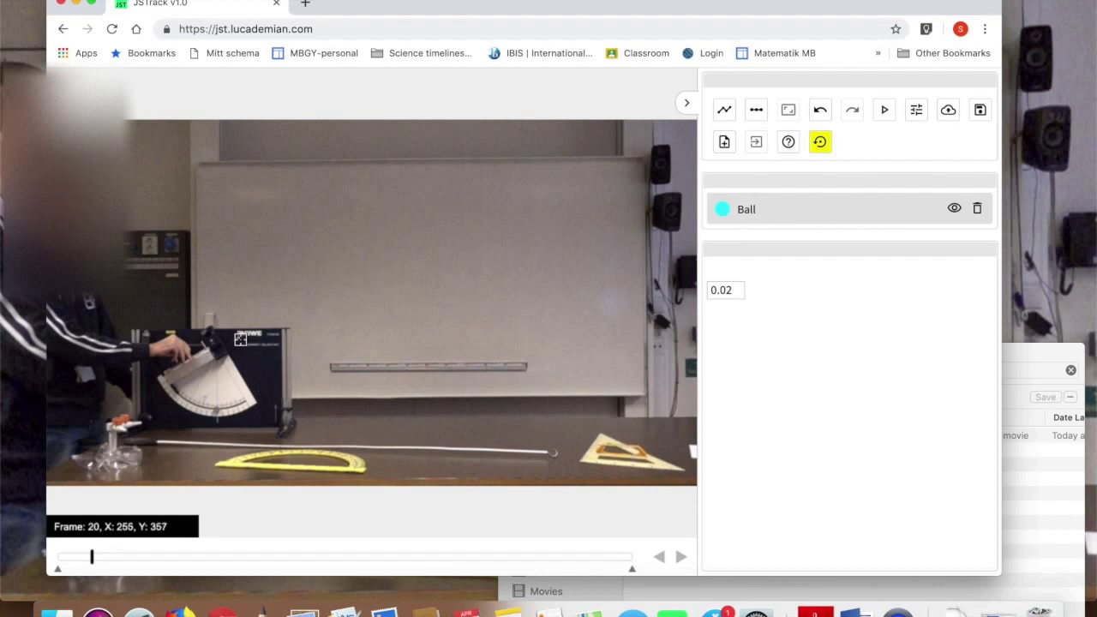
- Mark the ball's position in each frame from t = 0.04 s to 0.32 s
click(247, 336)
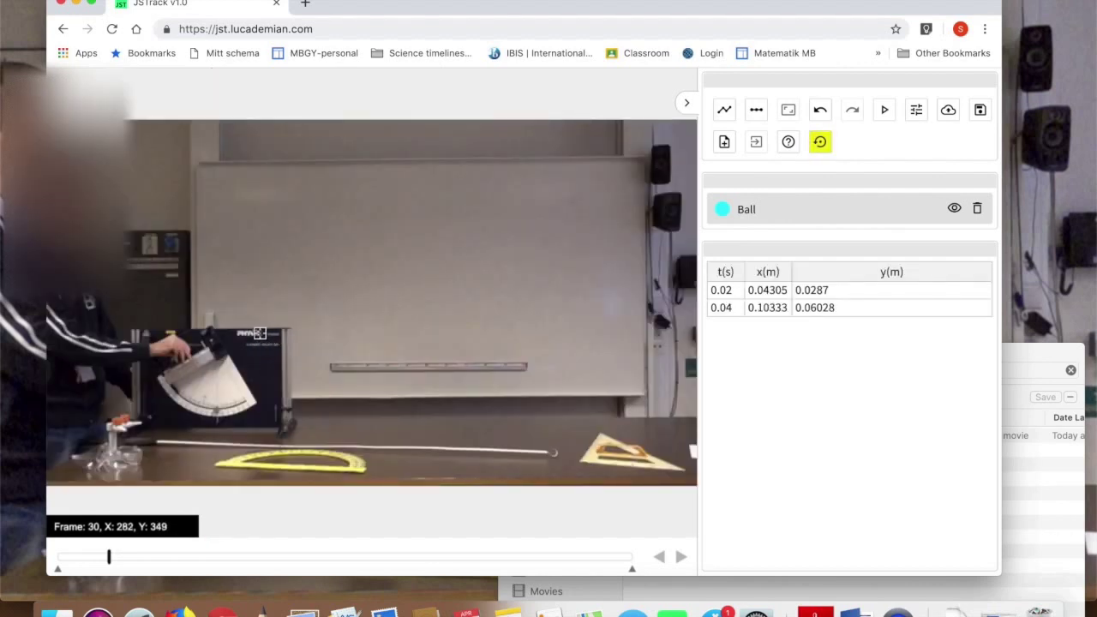
click(255, 332)
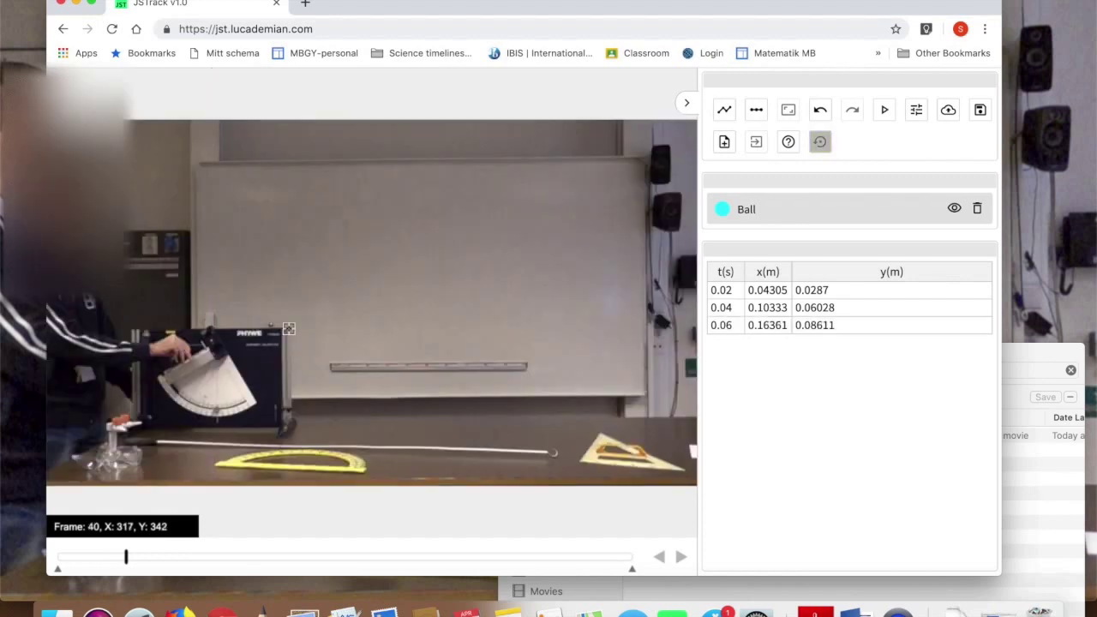
click(273, 324)
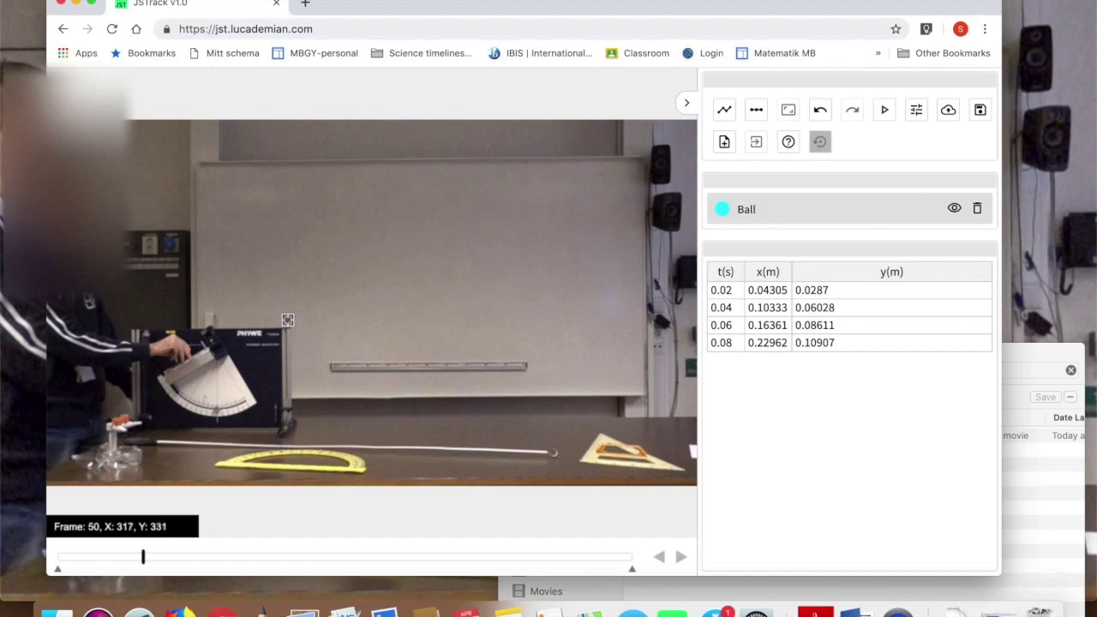
click(287, 319)
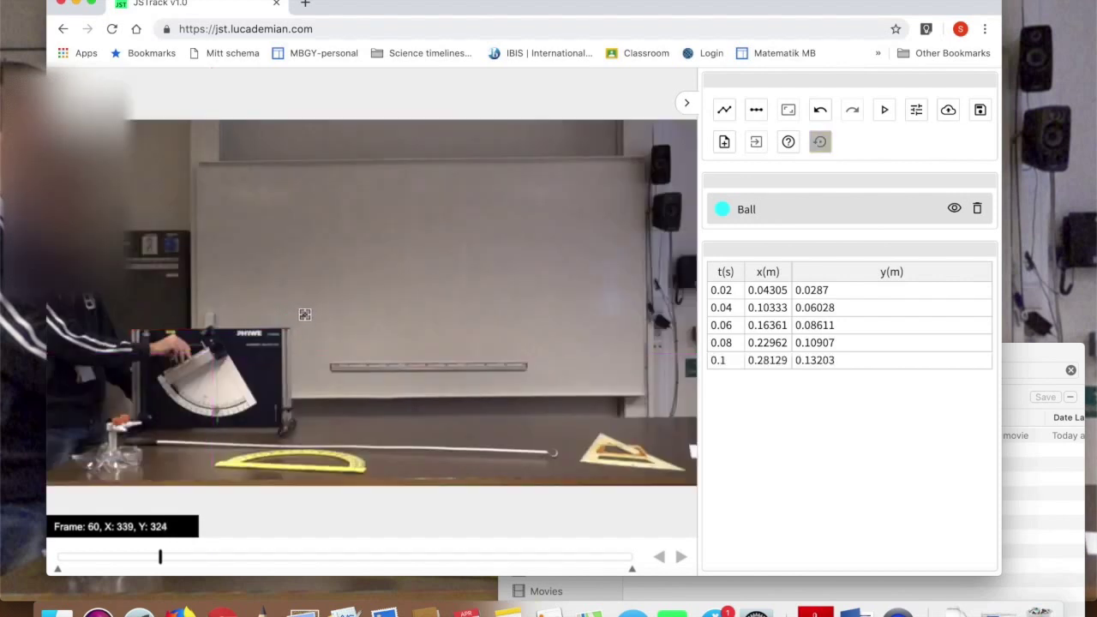
click(304, 315)
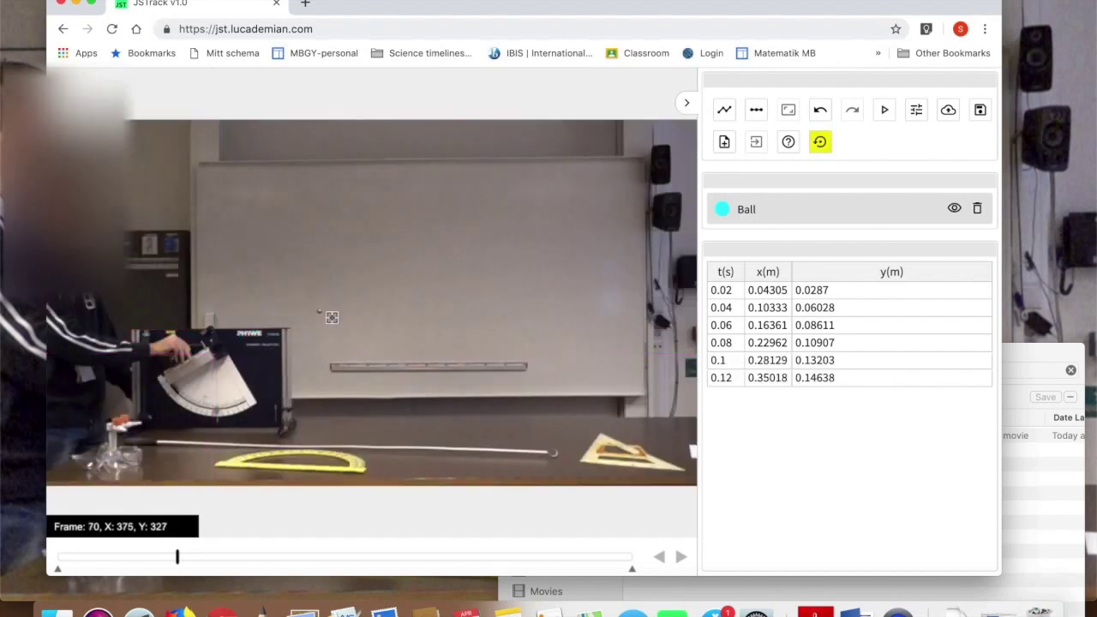
click(321, 312)
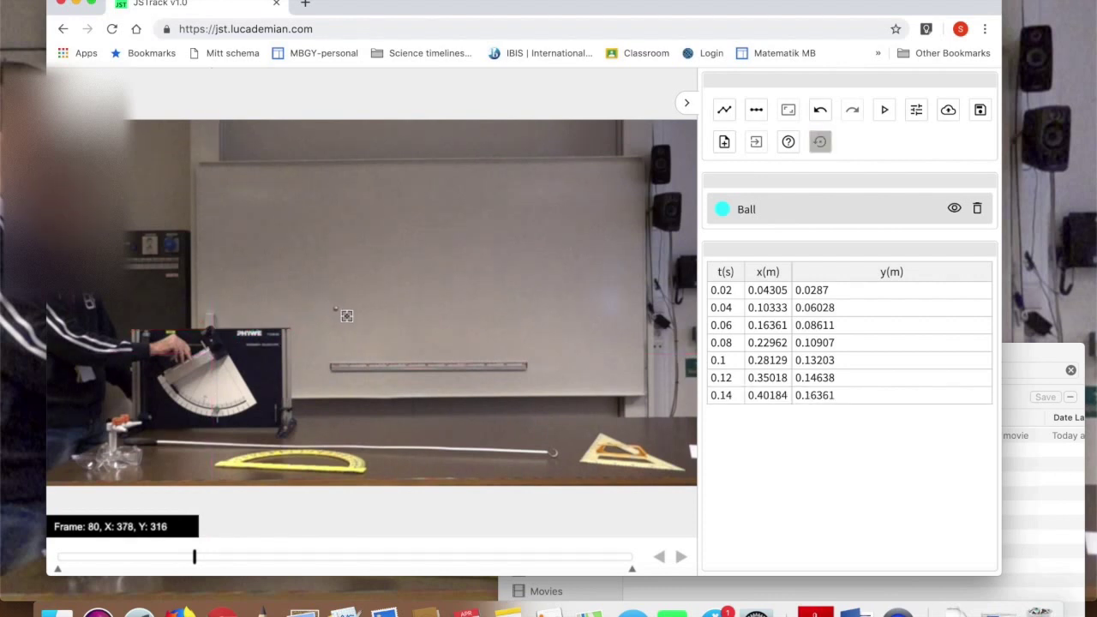
click(341, 310)
click(367, 307)
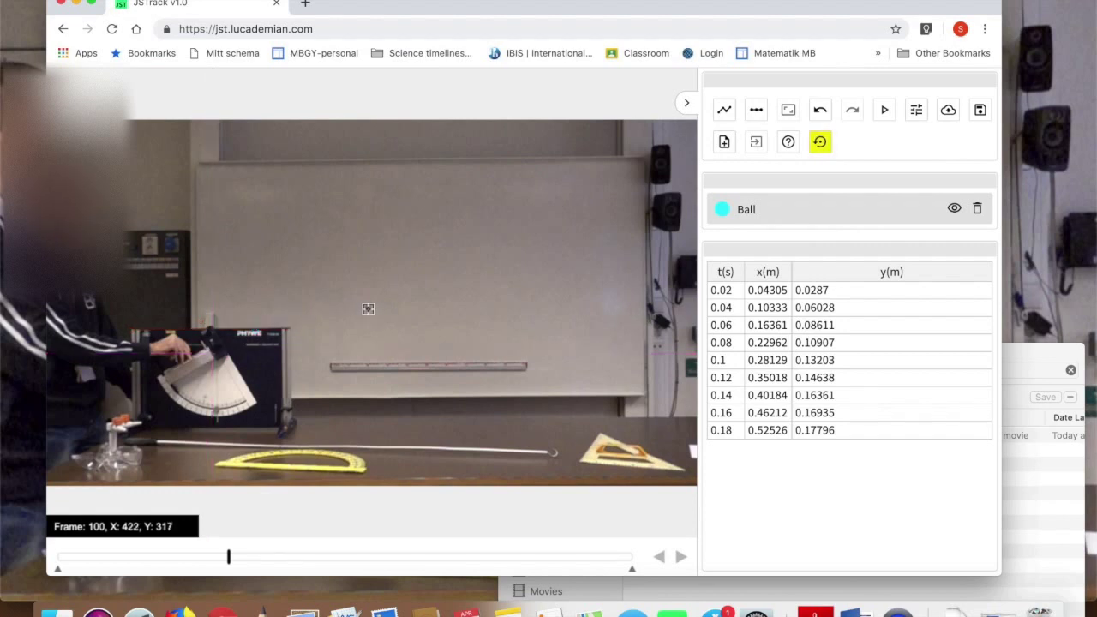
click(367, 307)
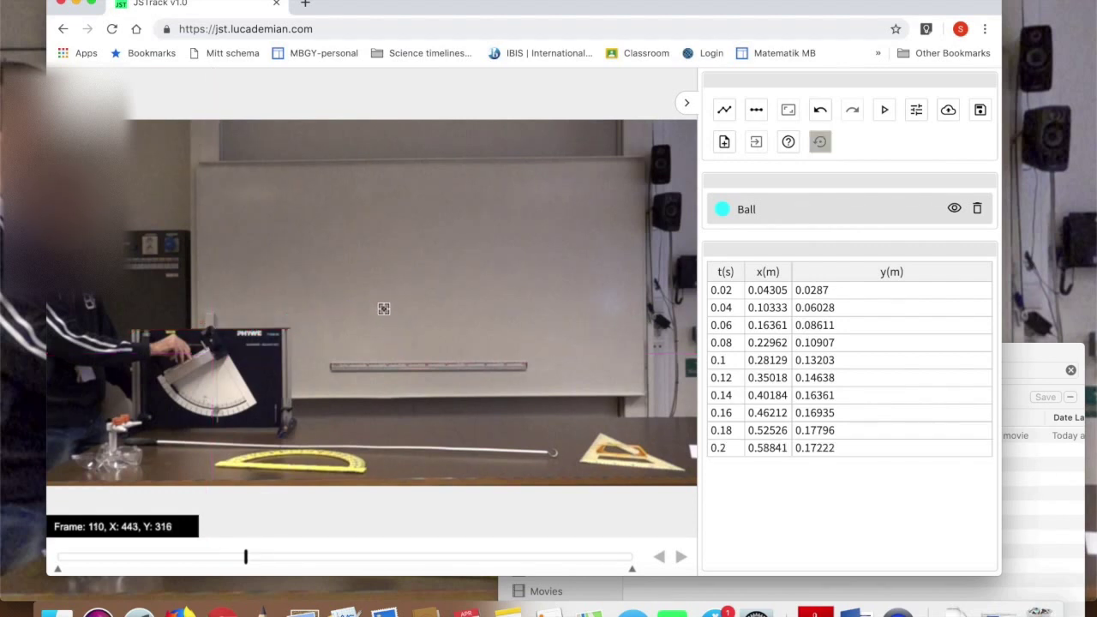
click(379, 305)
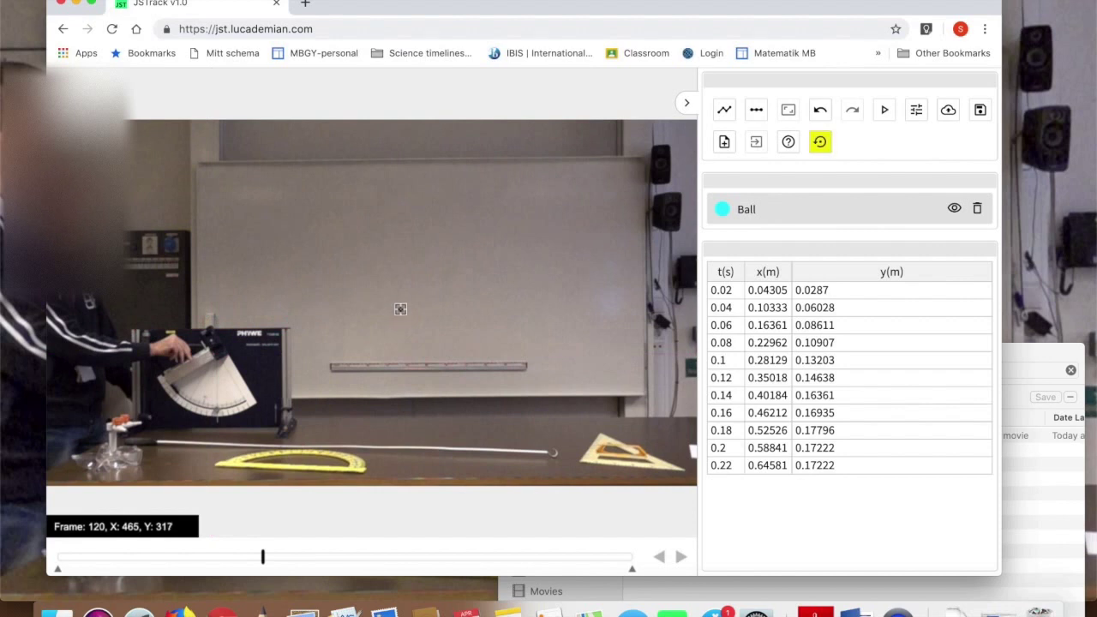
click(399, 308)
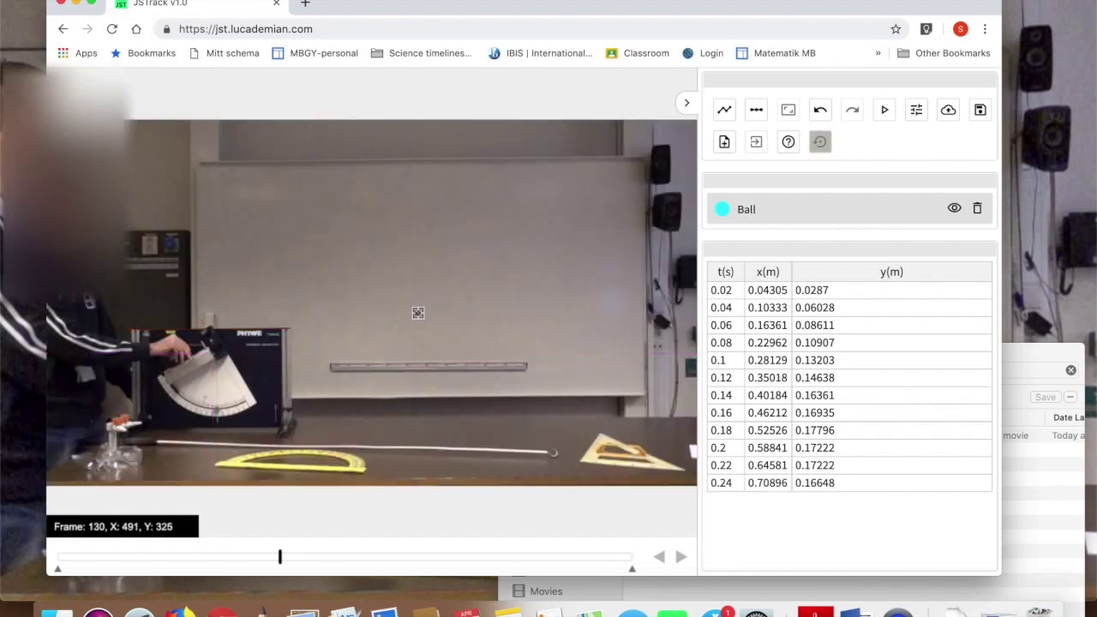
click(417, 312)
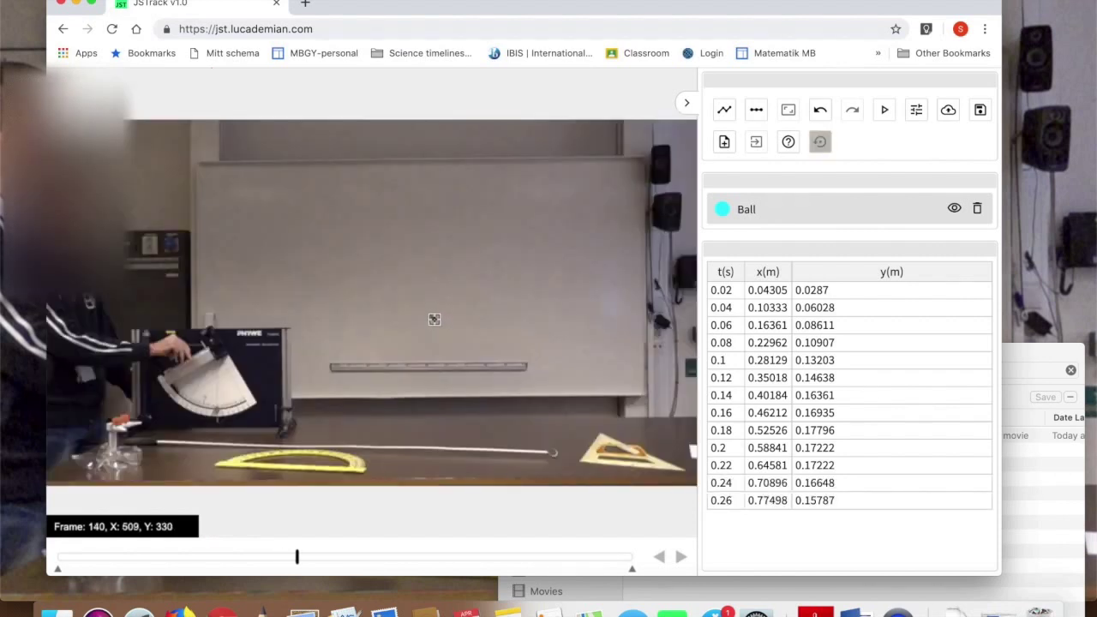
click(432, 316)
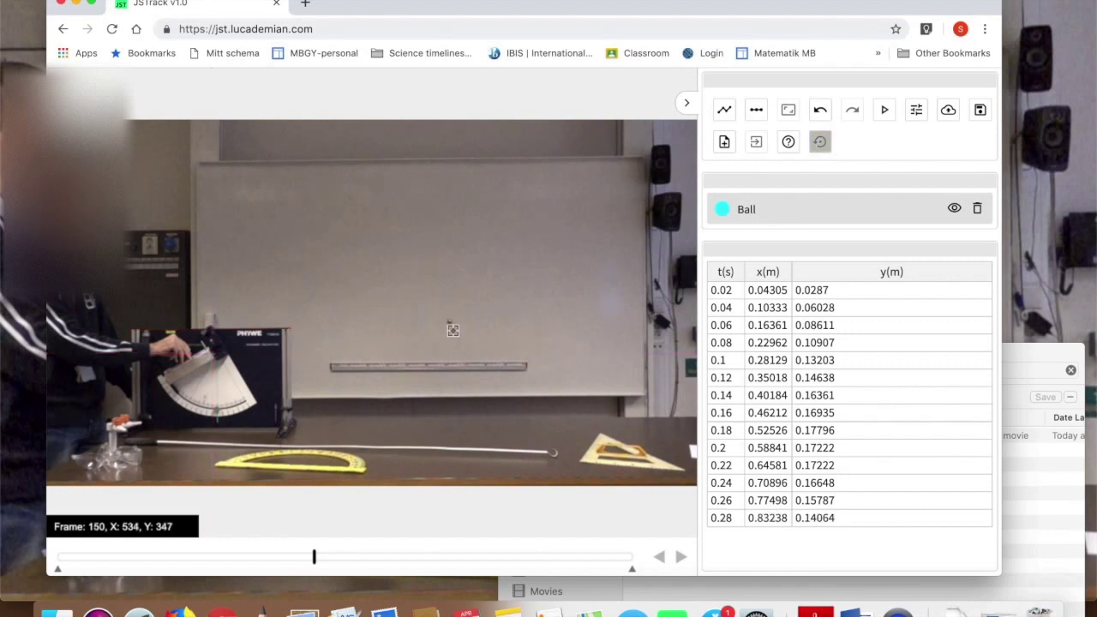
click(461, 325)
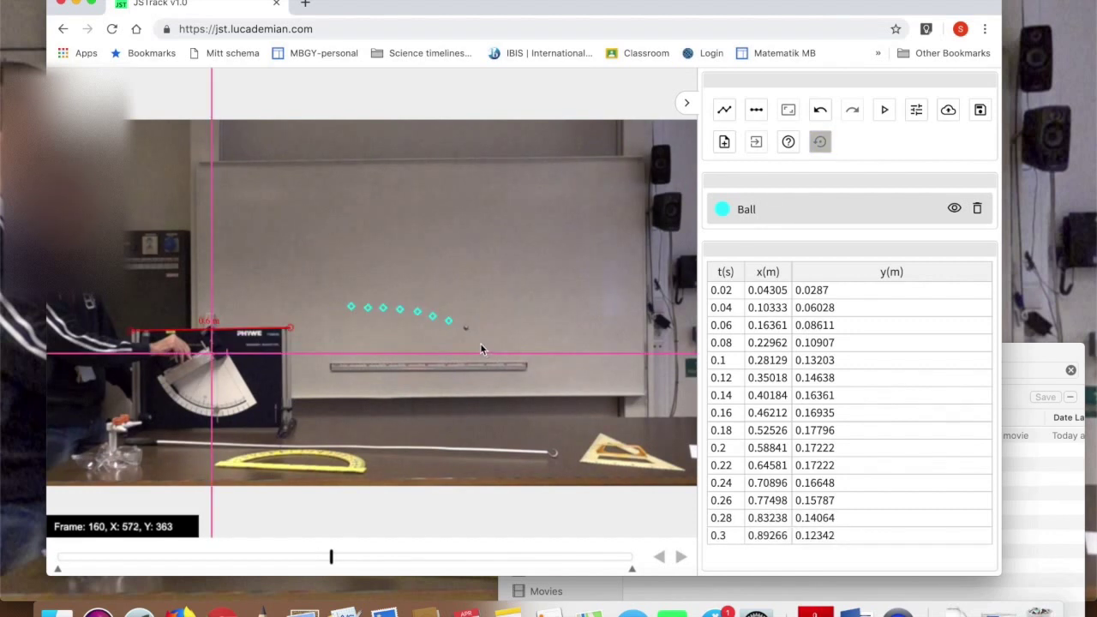
click(465, 327)
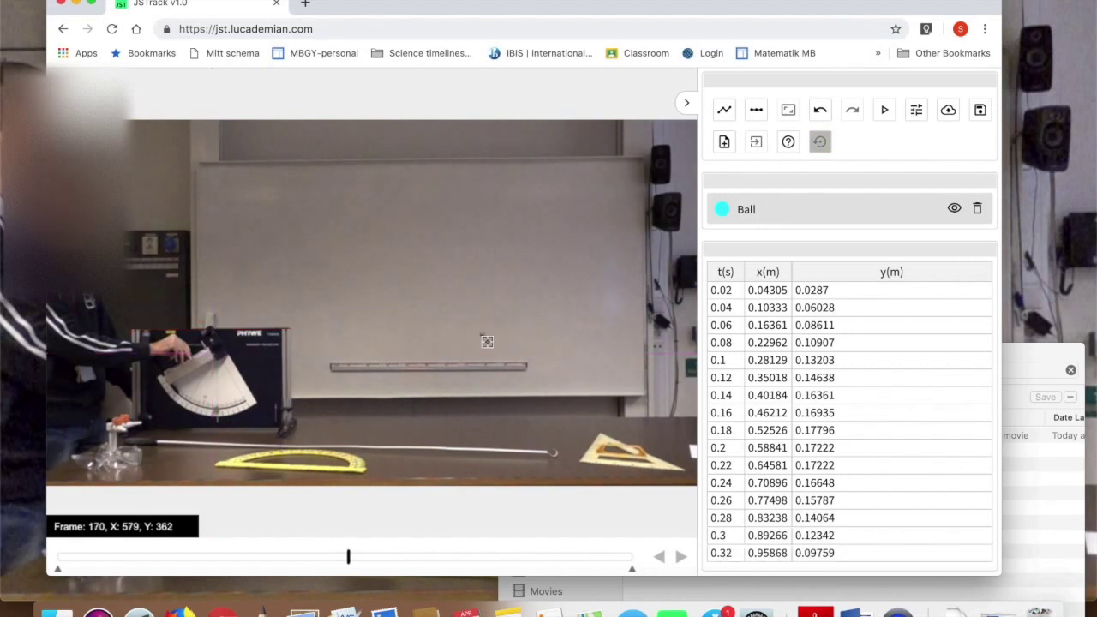
- Mark the ball's remaining positions as it falls, up to just before landing
click(481, 335)
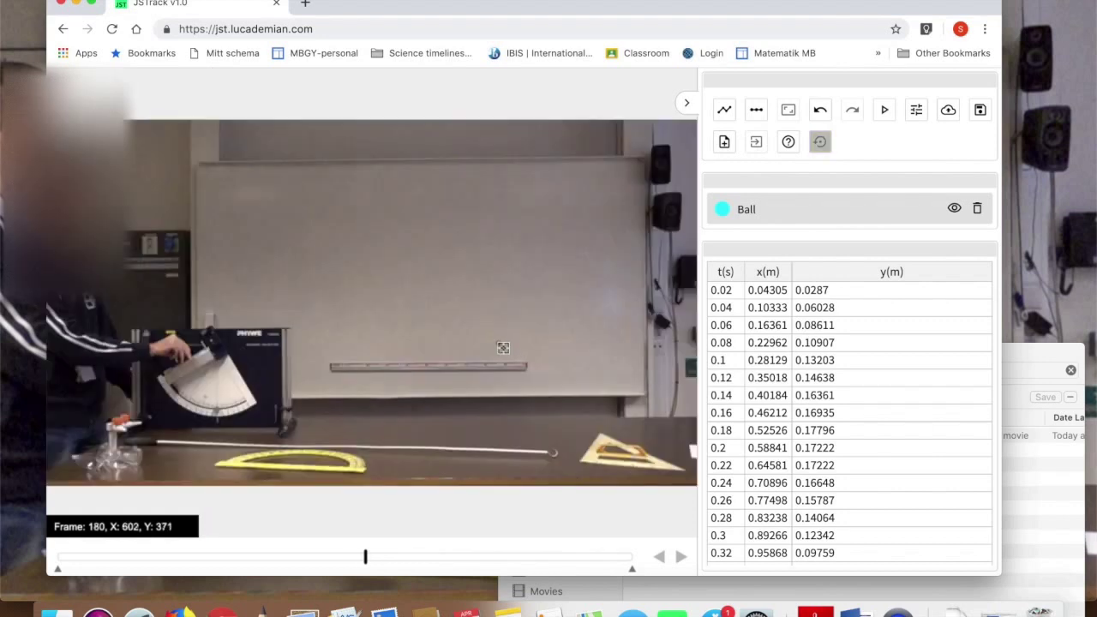
click(499, 344)
click(515, 352)
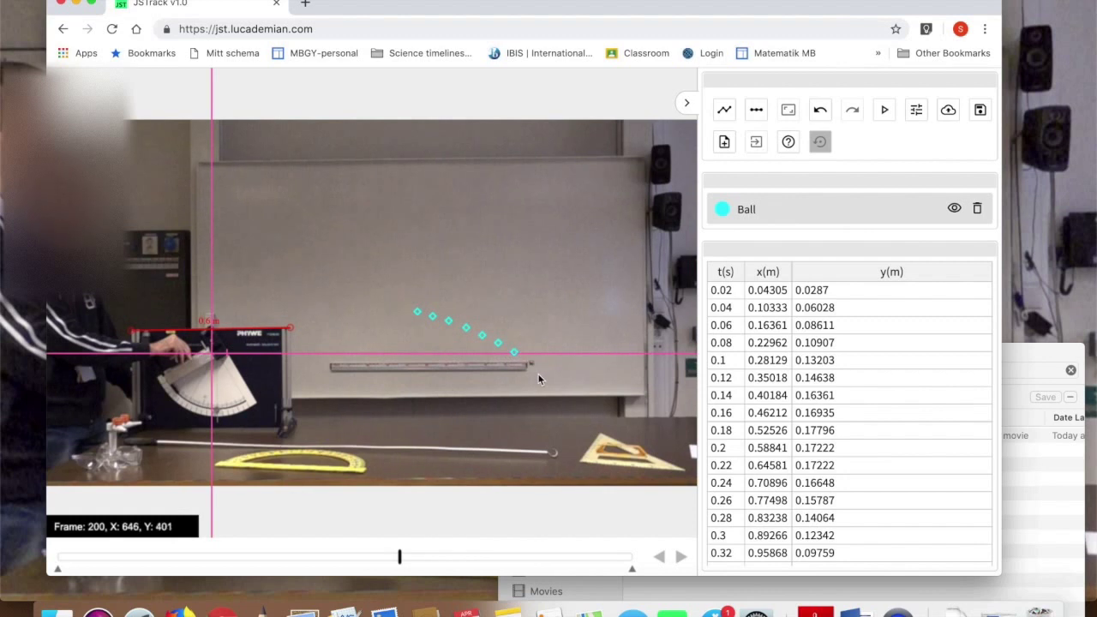
click(531, 362)
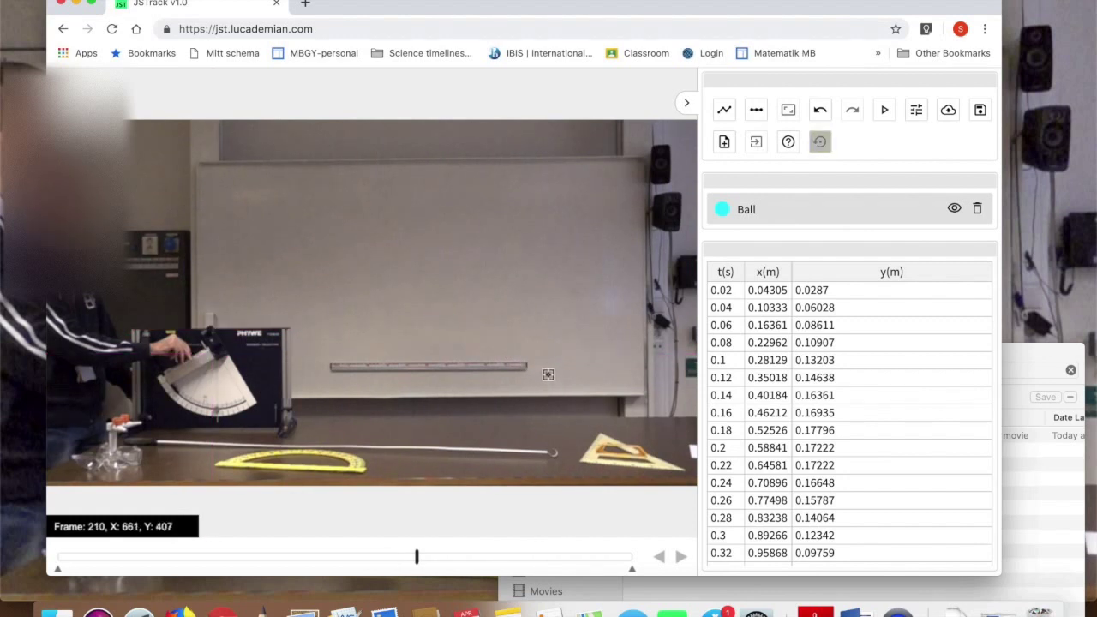
click(549, 375)
click(564, 385)
click(580, 400)
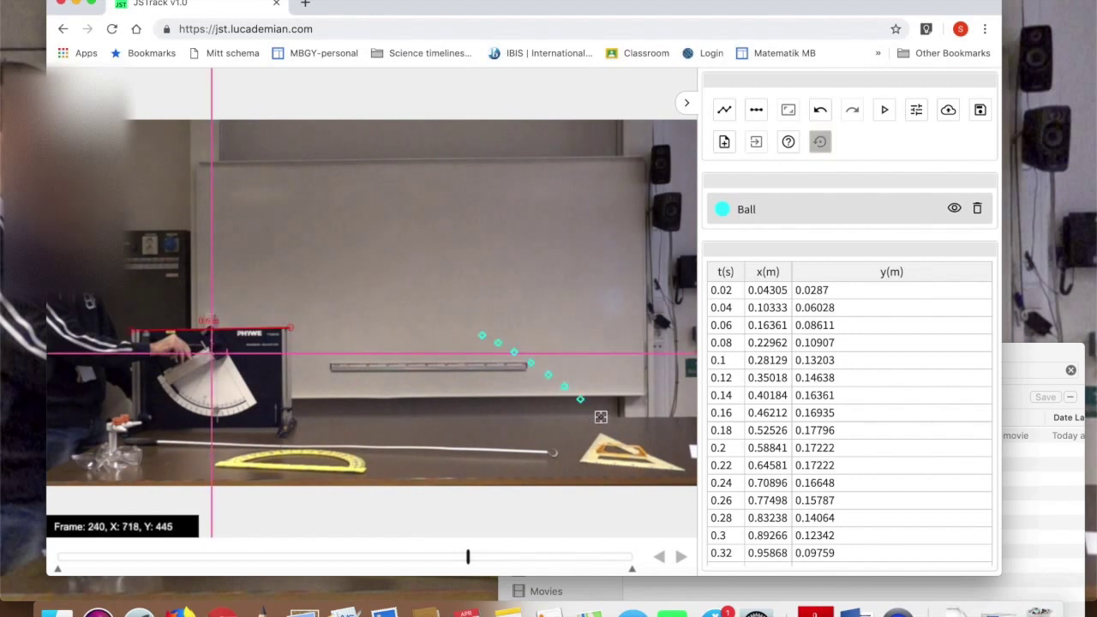
click(600, 416)
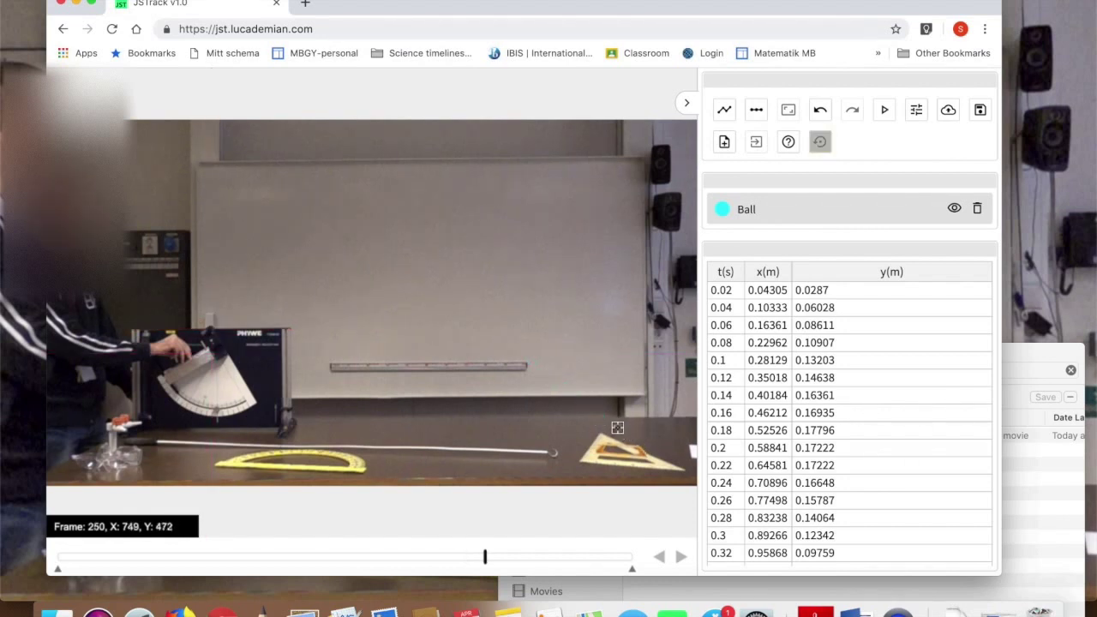
click(614, 426)
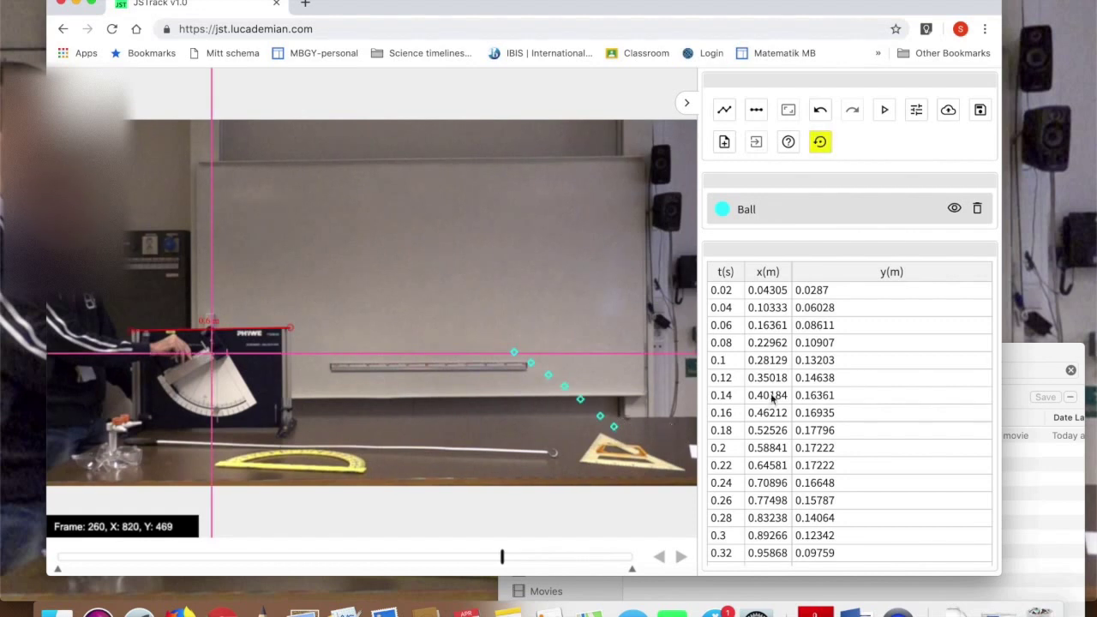
- Review the Ball data table and export the tracked data as Projectile (1).xlsx
scroll(766, 429, down, 5)
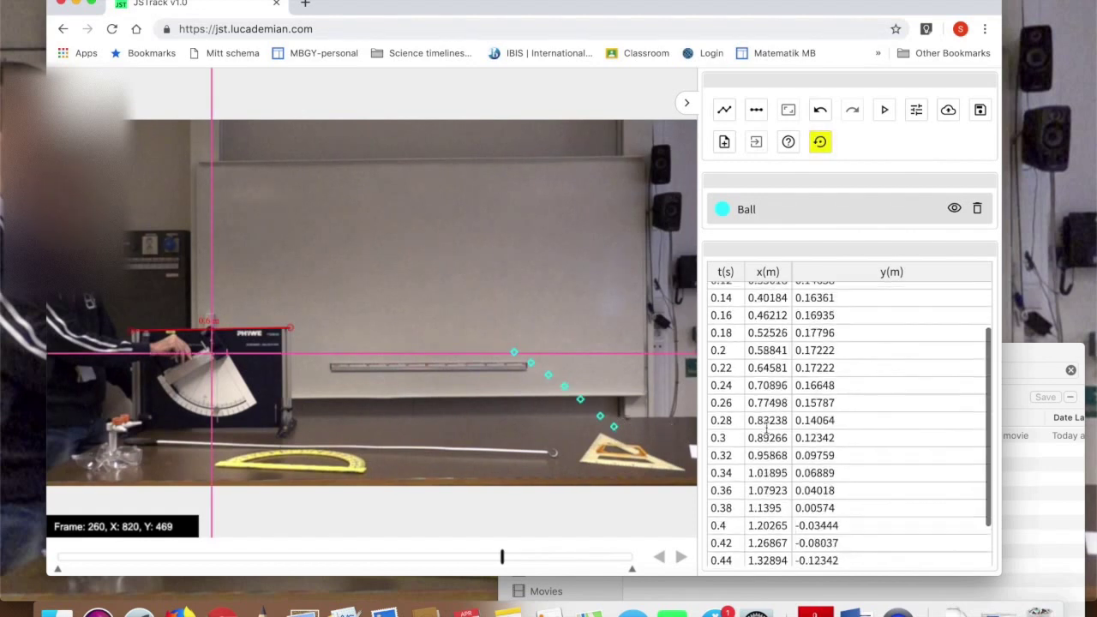
scroll(766, 428, up, 5)
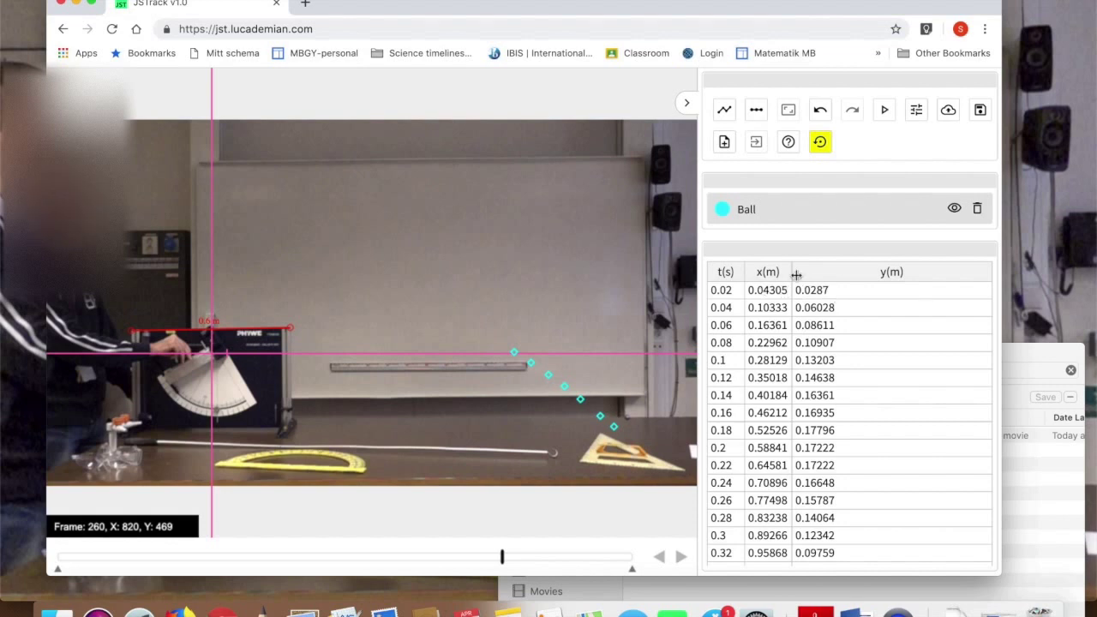
scroll(827, 363, down, 3)
scroll(827, 363, up, 3)
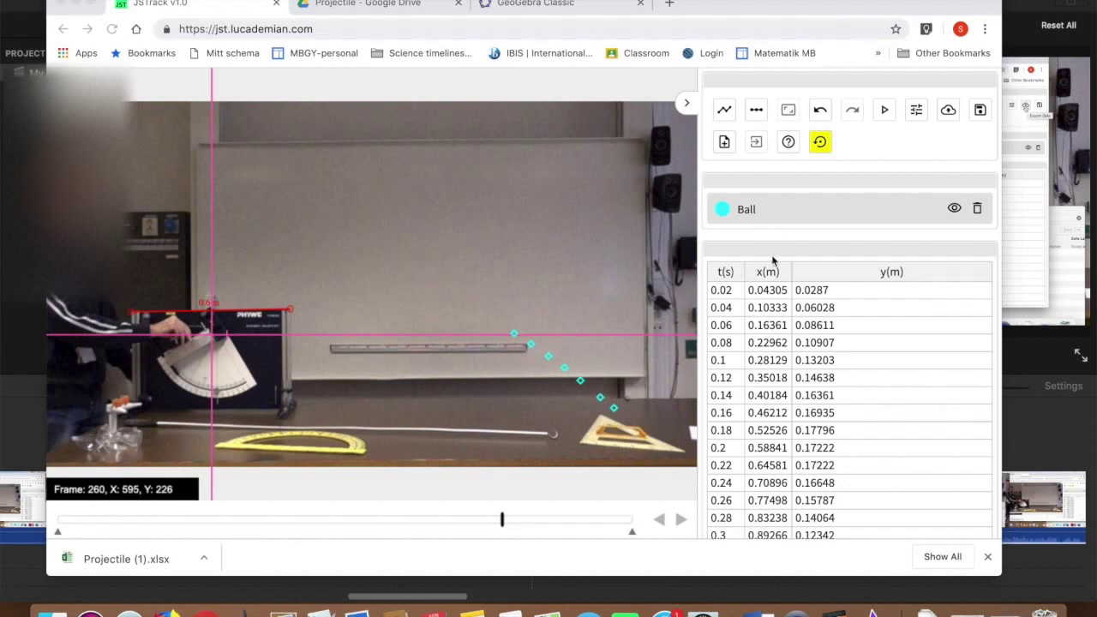
click(955, 115)
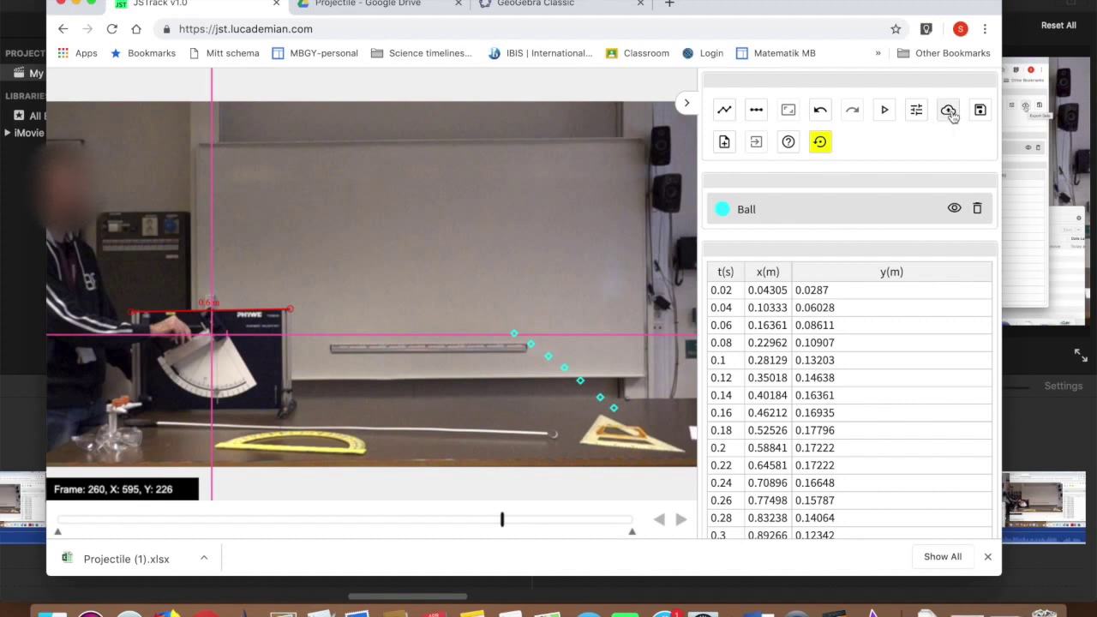
- Export the tracked ball data from jsTrack as Projectile Export.xlsx
click(949, 112)
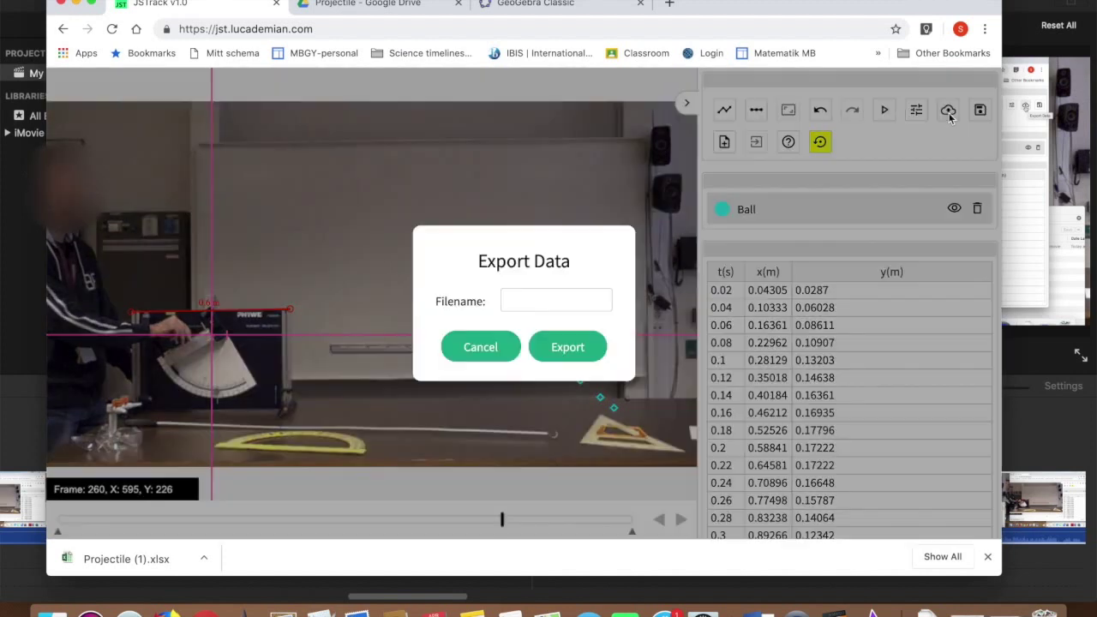
click(581, 299)
text(Projectile)
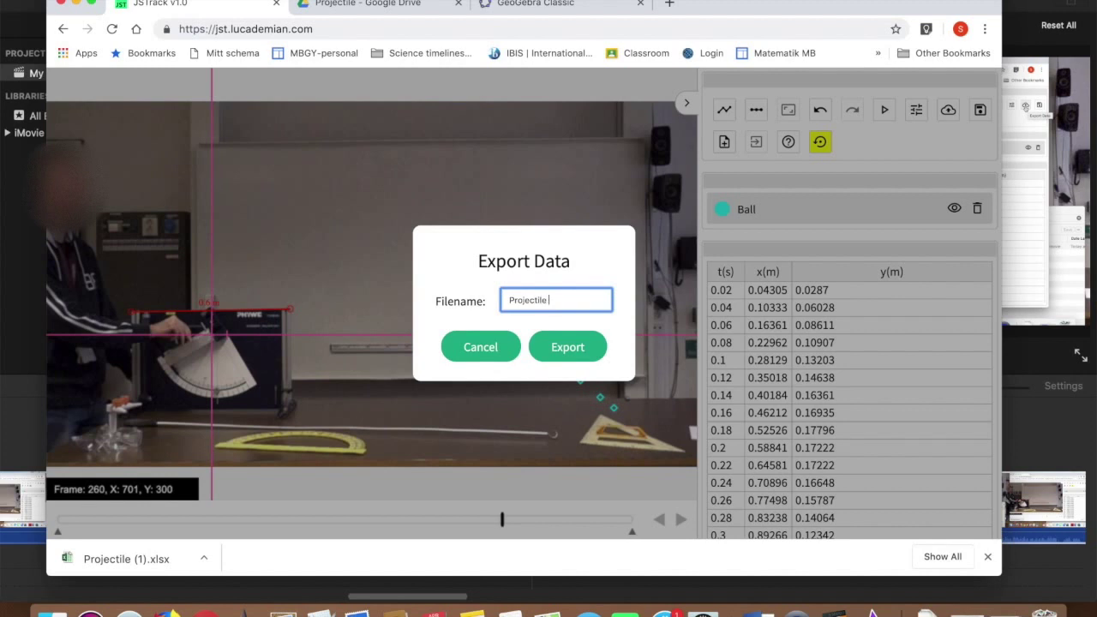
text( Export)
click(555, 346)
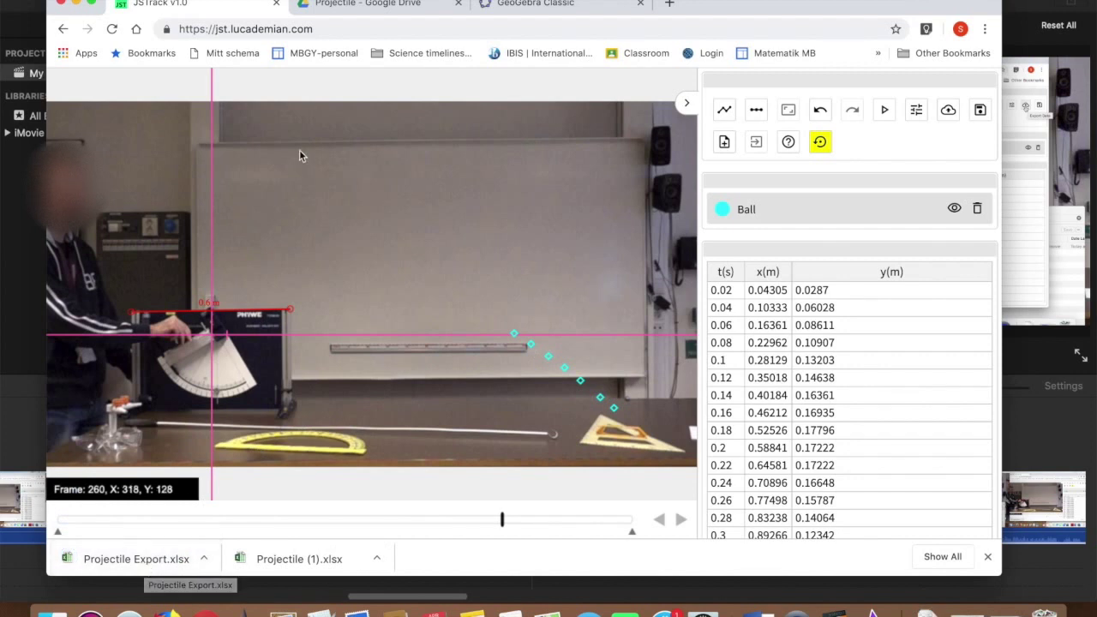
click(408, 5)
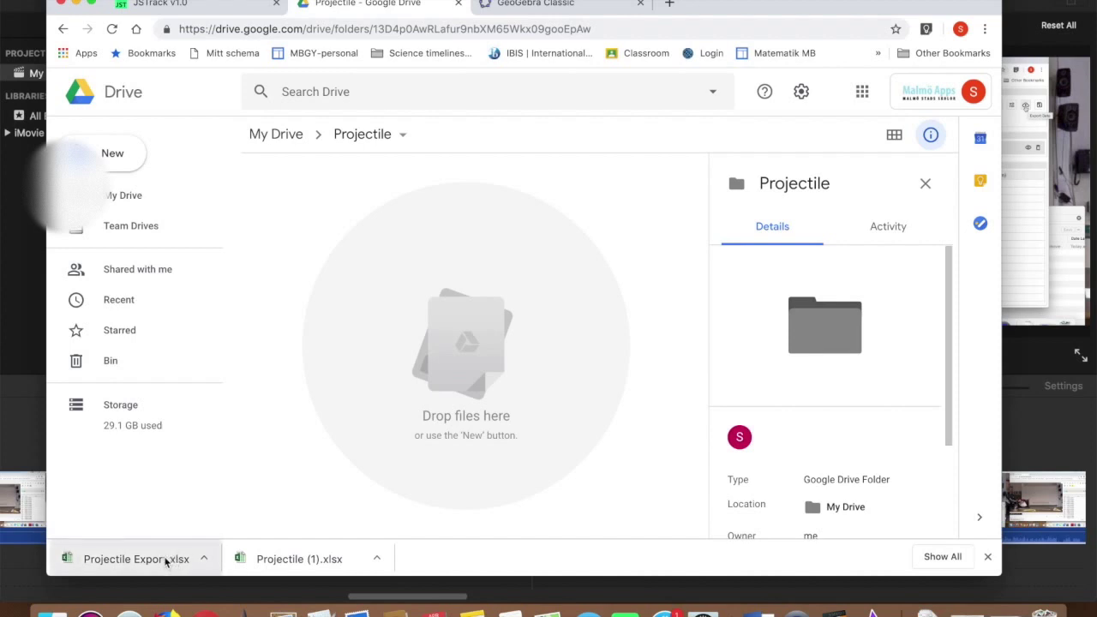
- Upload Projectile Export.xlsx into the Projectile Drive folder and open it with Google Sheets
drag(165, 561, 471, 337)
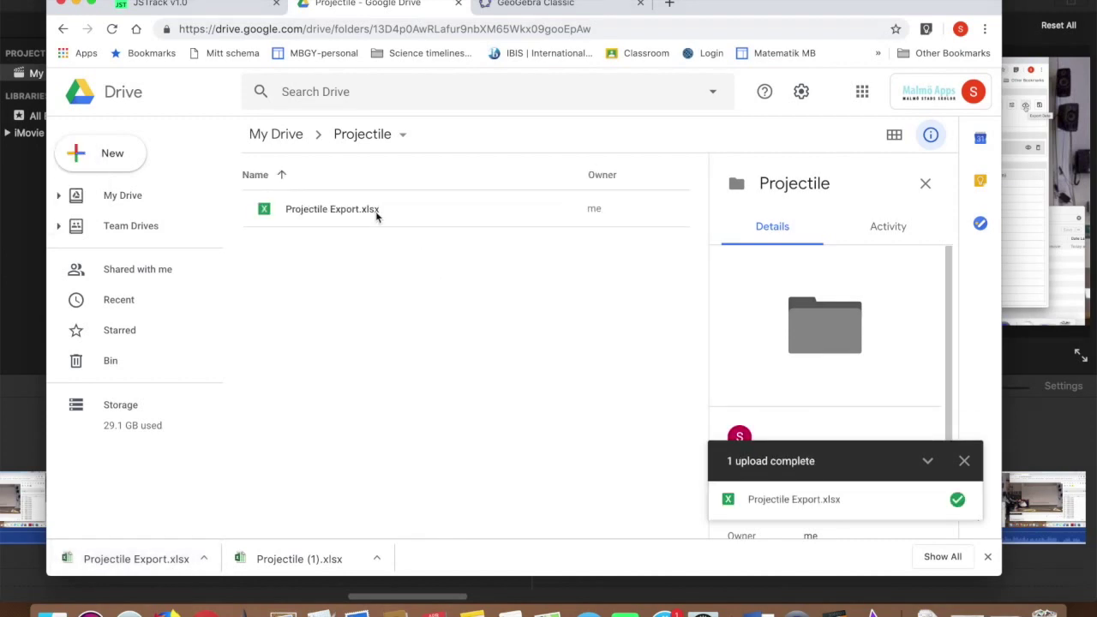
double_click(376, 211)
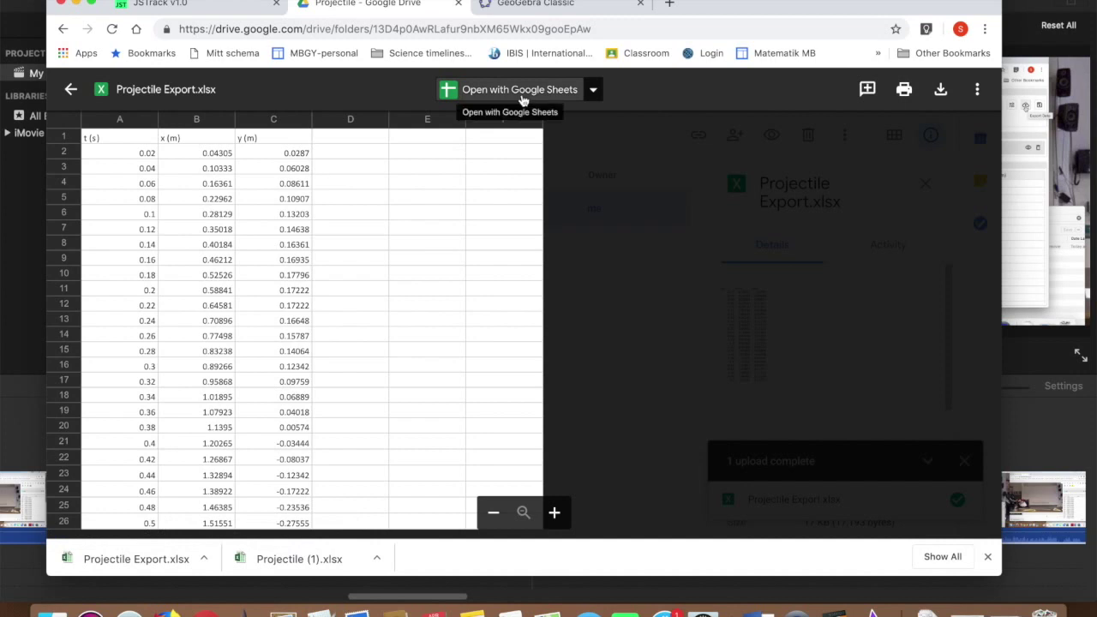
click(522, 91)
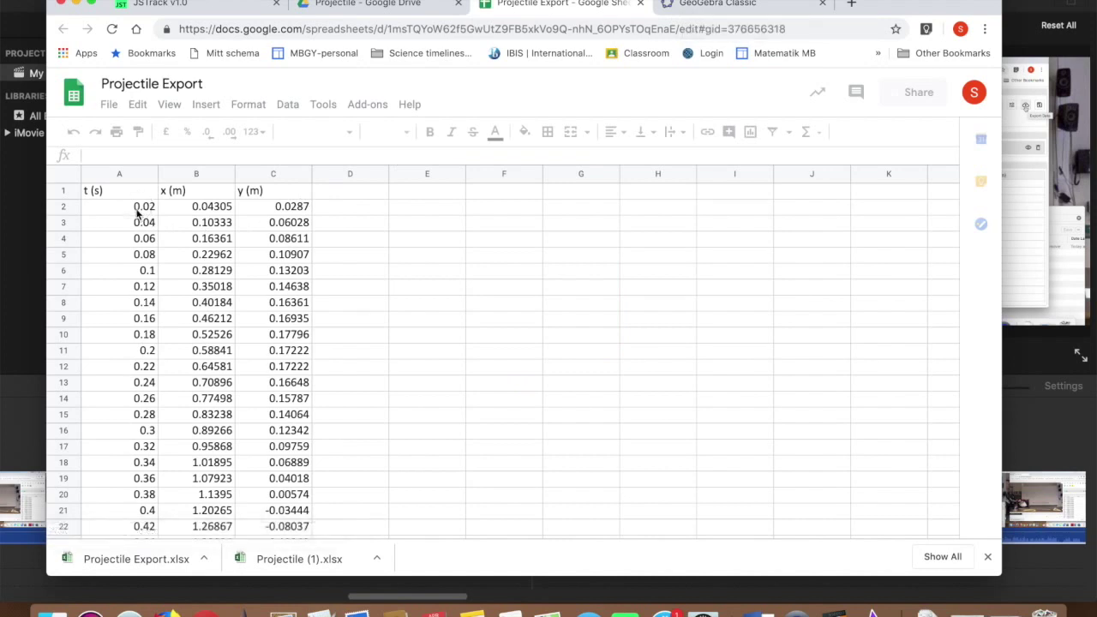
- Bring the time values 0.02–0.5 from A2:A26 into GeoGebra's spreadsheet starting at A1
click(138, 214)
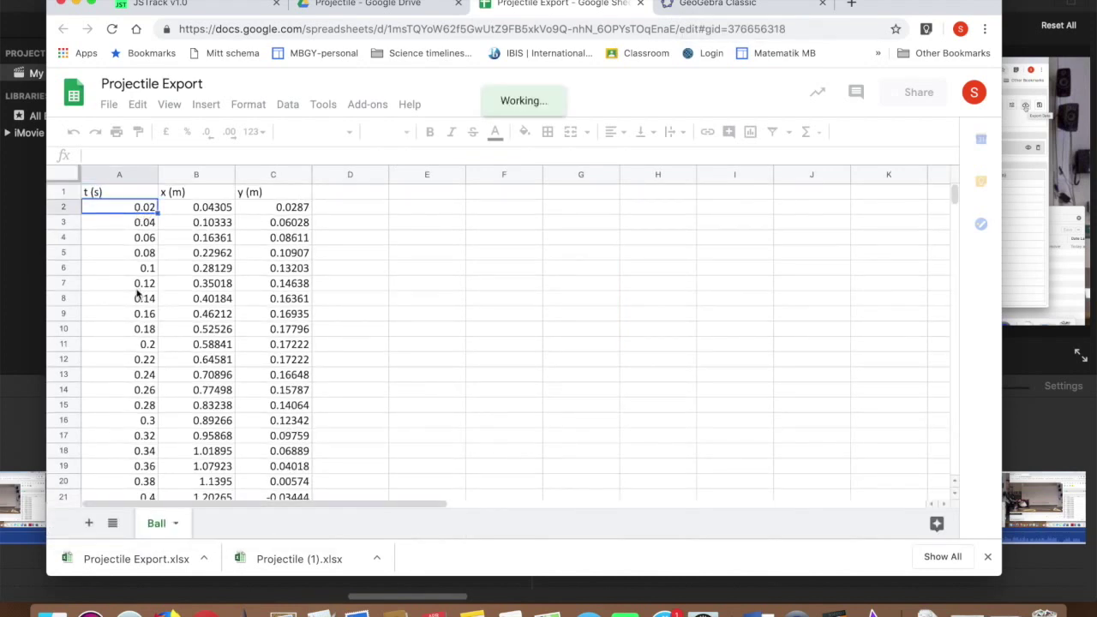
scroll(137, 296, down, 4)
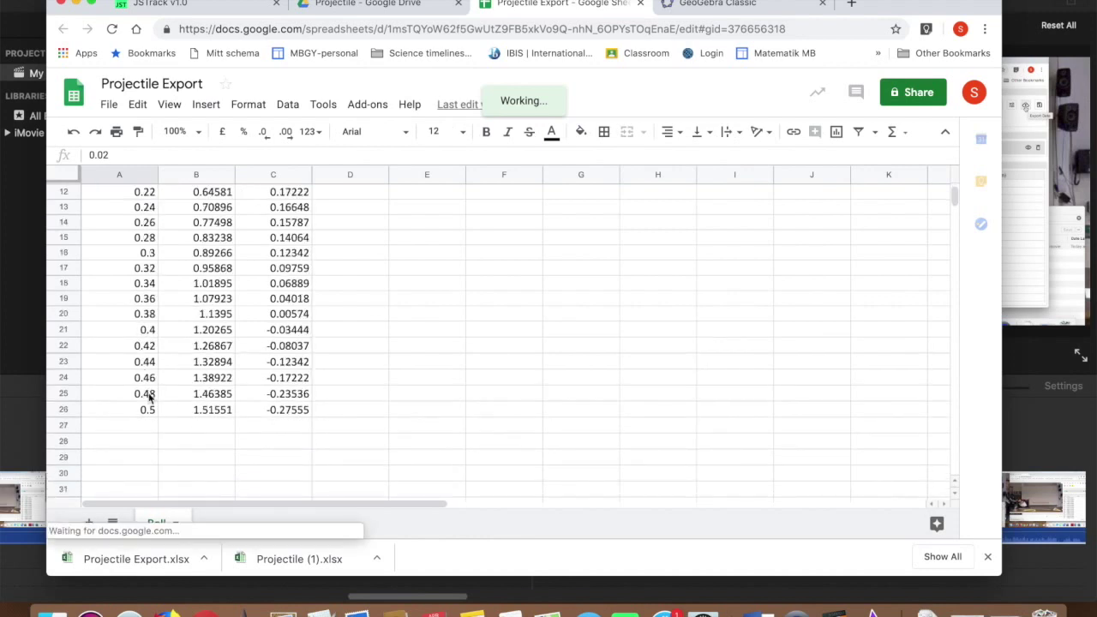
shift+click(146, 409)
key(ctrl+c)
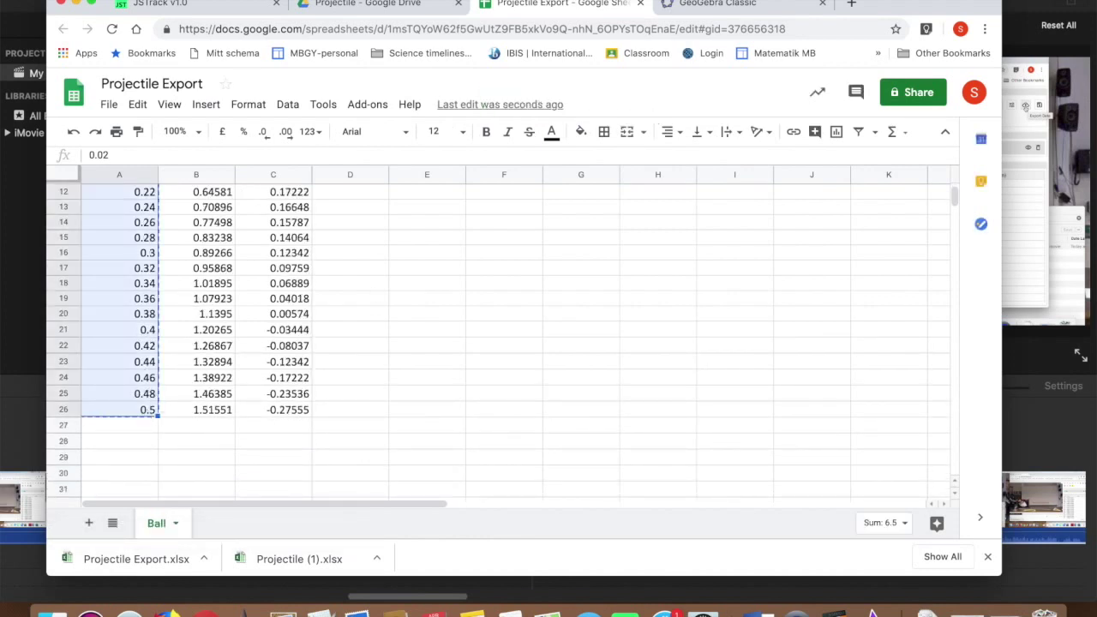
click(690, 3)
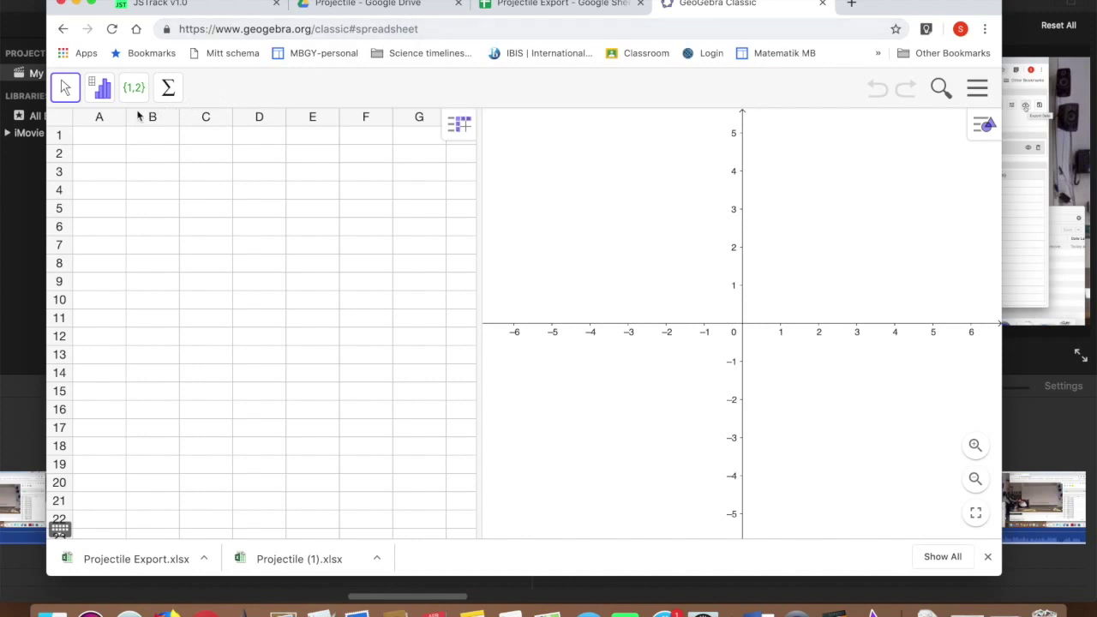
click(114, 136)
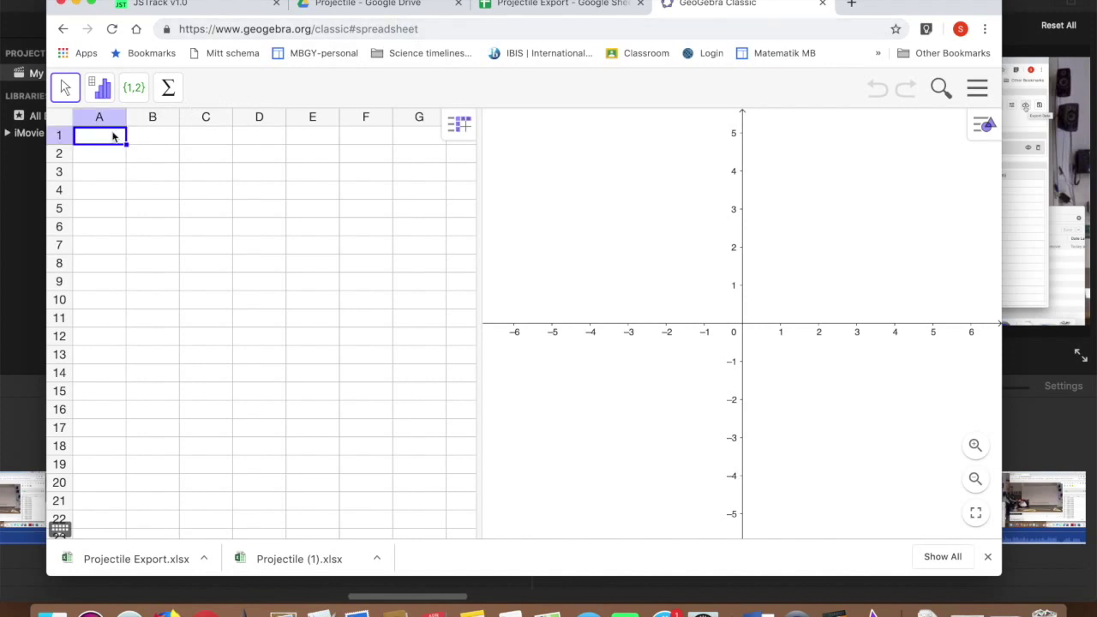
key(ctrl+v)
- Copy the y values in C2:C26 of the Projectile Export sheet
click(527, 7)
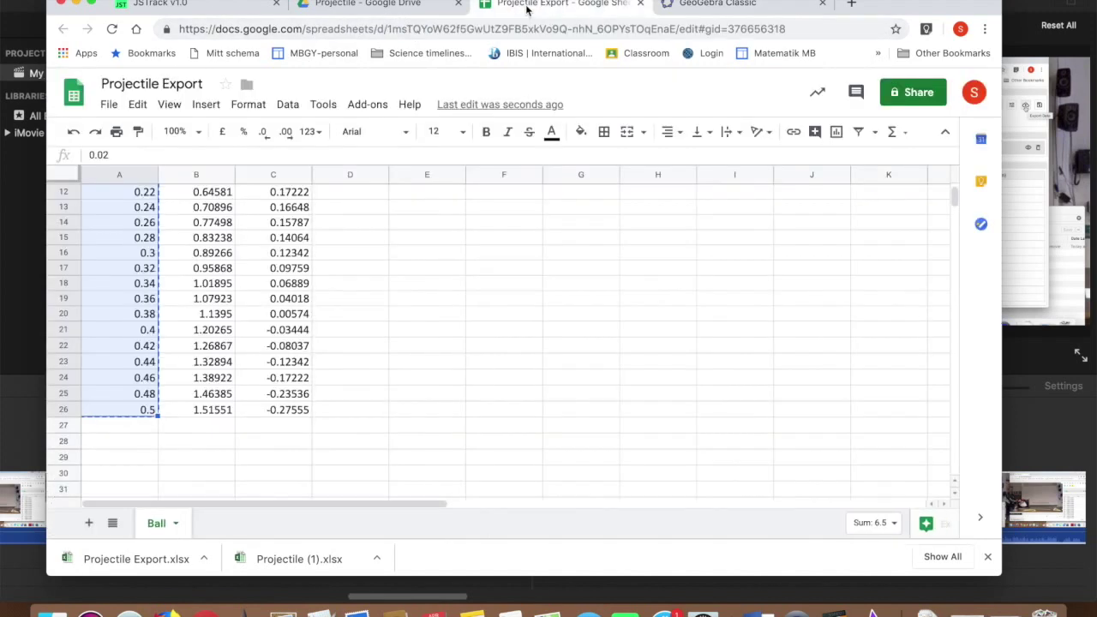
scroll(251, 282, up, 5)
click(296, 208)
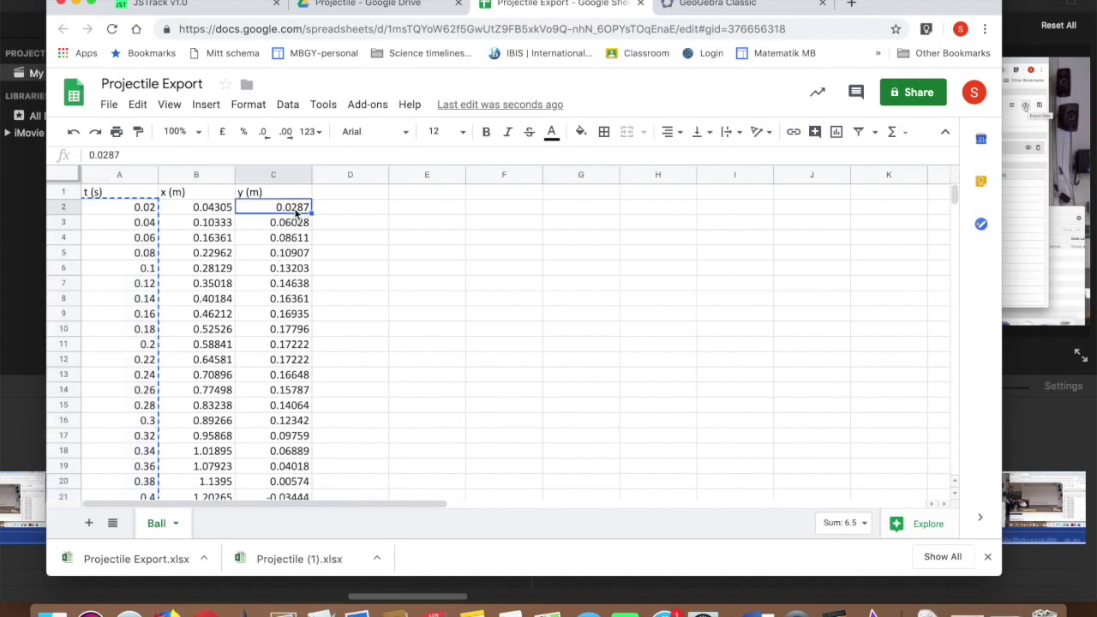
scroll(292, 366, down, 3)
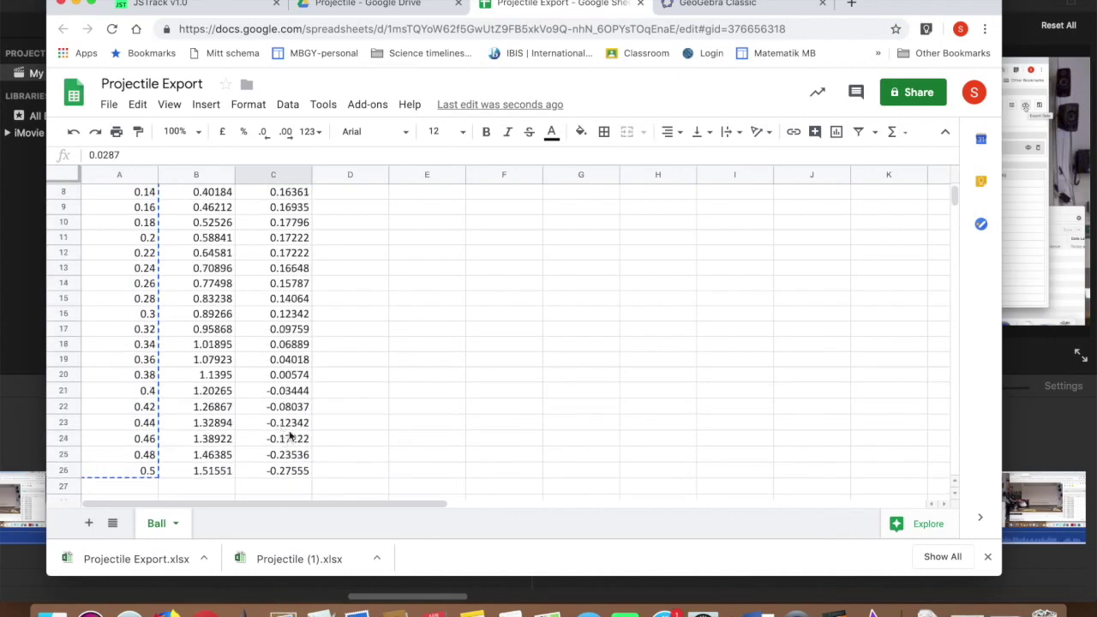
scroll(287, 356, up, 3)
scroll(279, 351, down, 4)
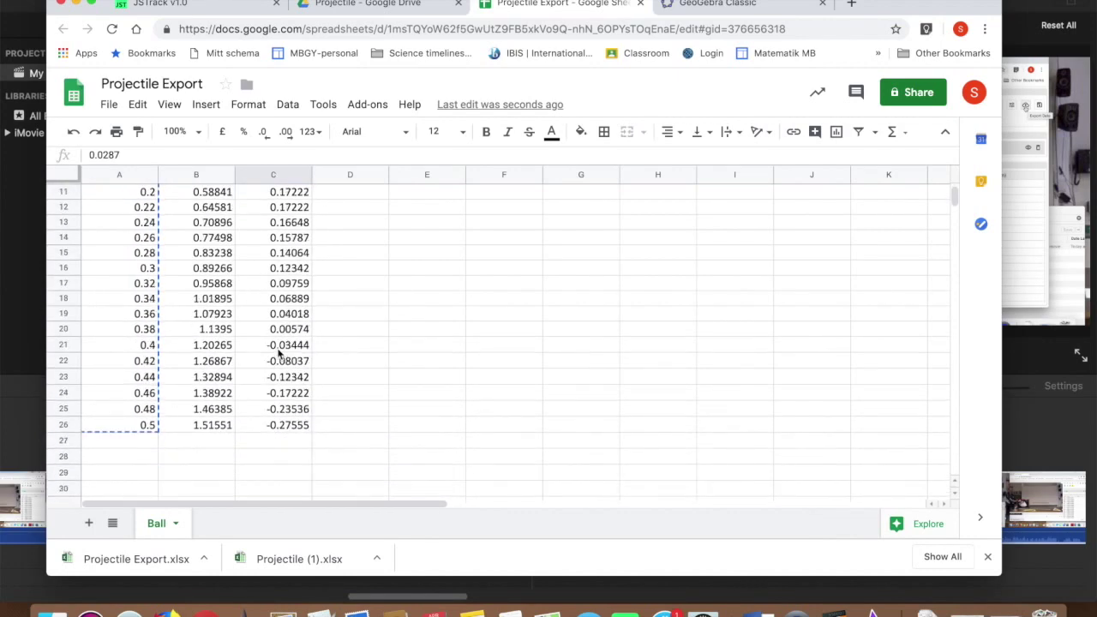
shift+click(285, 426)
key(super+c)
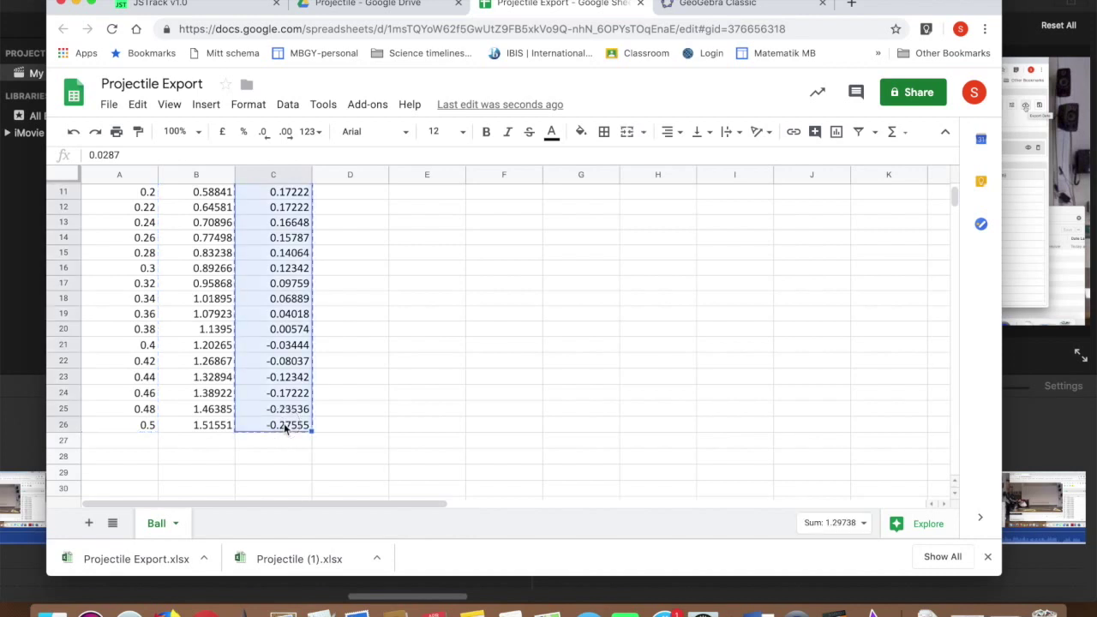
click(709, 4)
- Paste the y values into column B from B1, then select columns A and B together
click(161, 140)
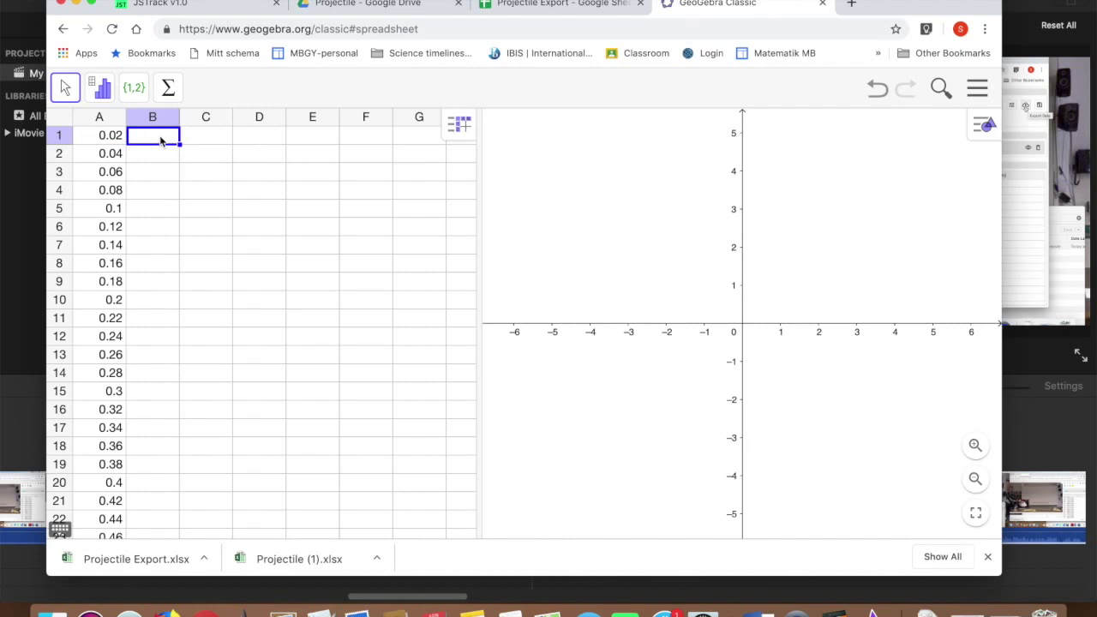
key(super+v)
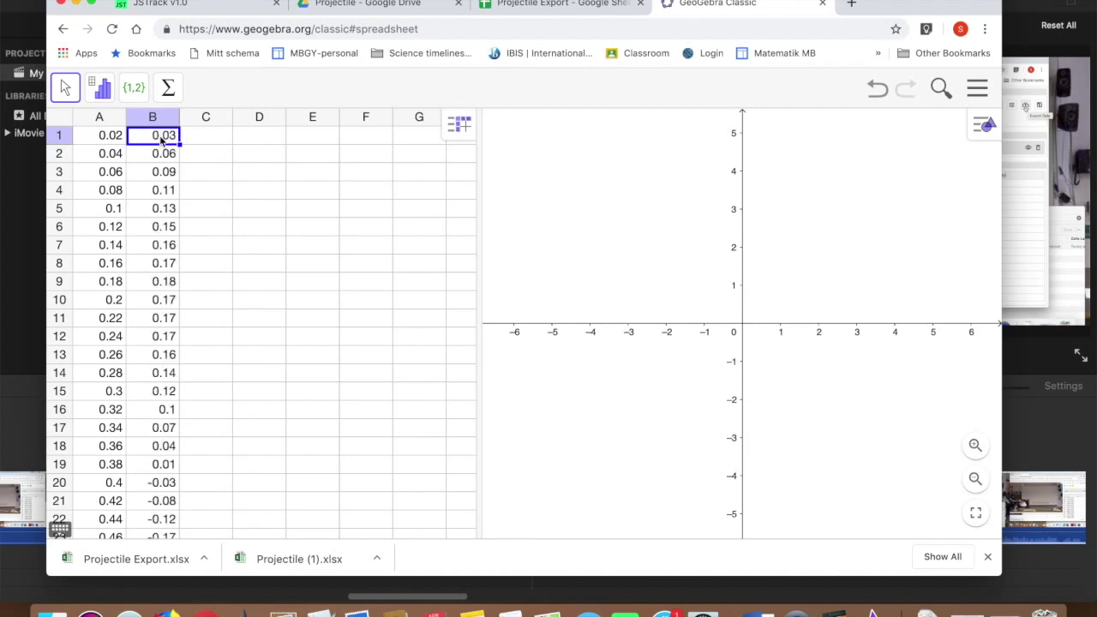
click(100, 117)
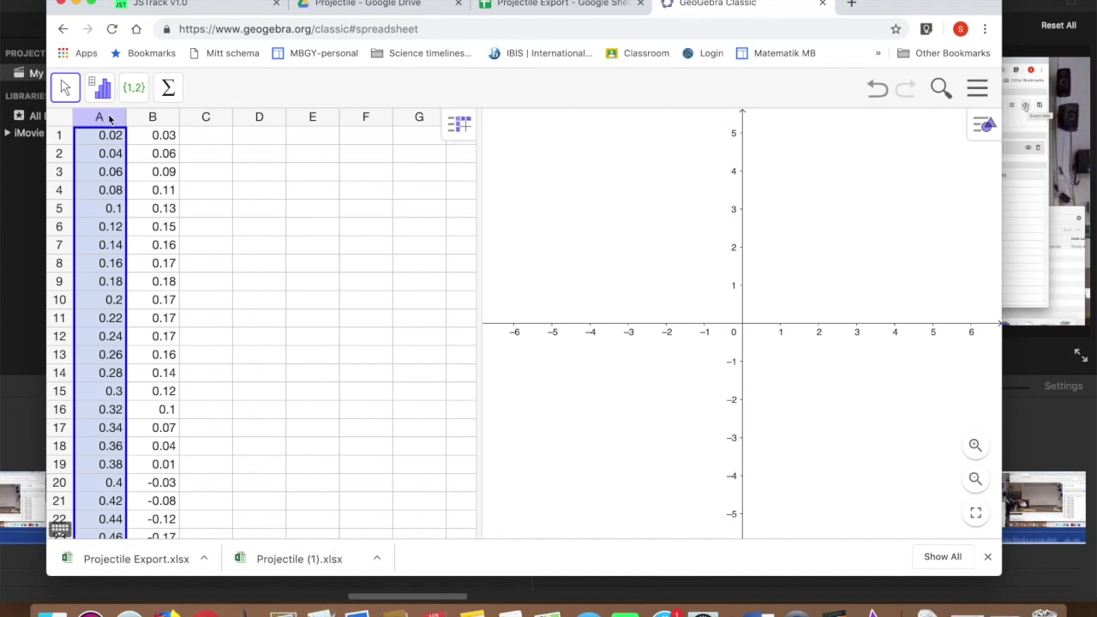
click(114, 118)
drag(114, 119, 152, 114)
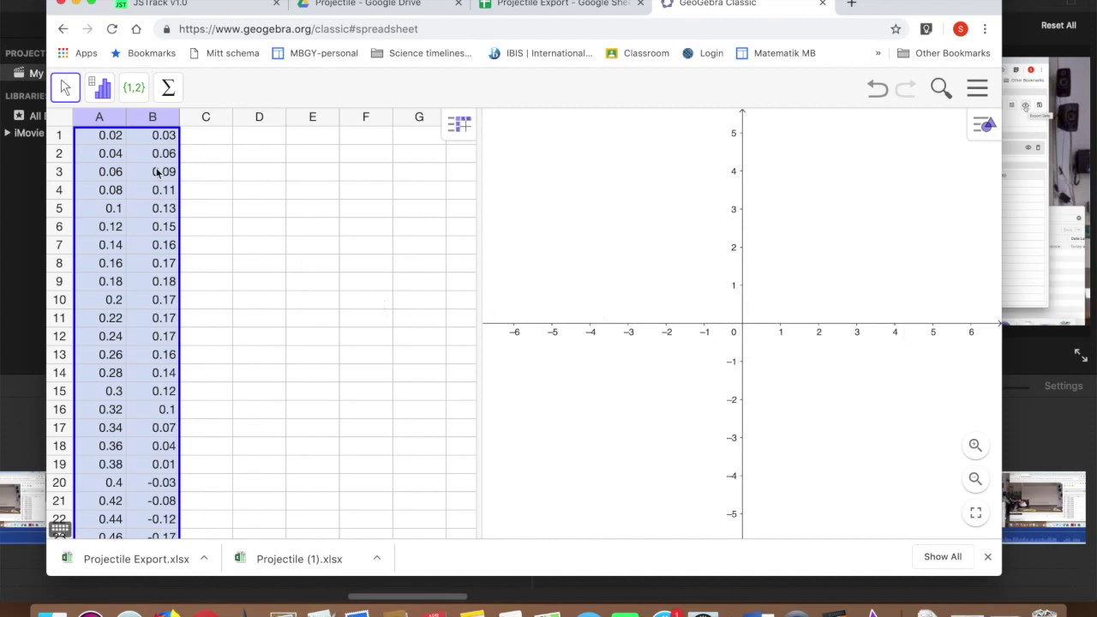
click(100, 118)
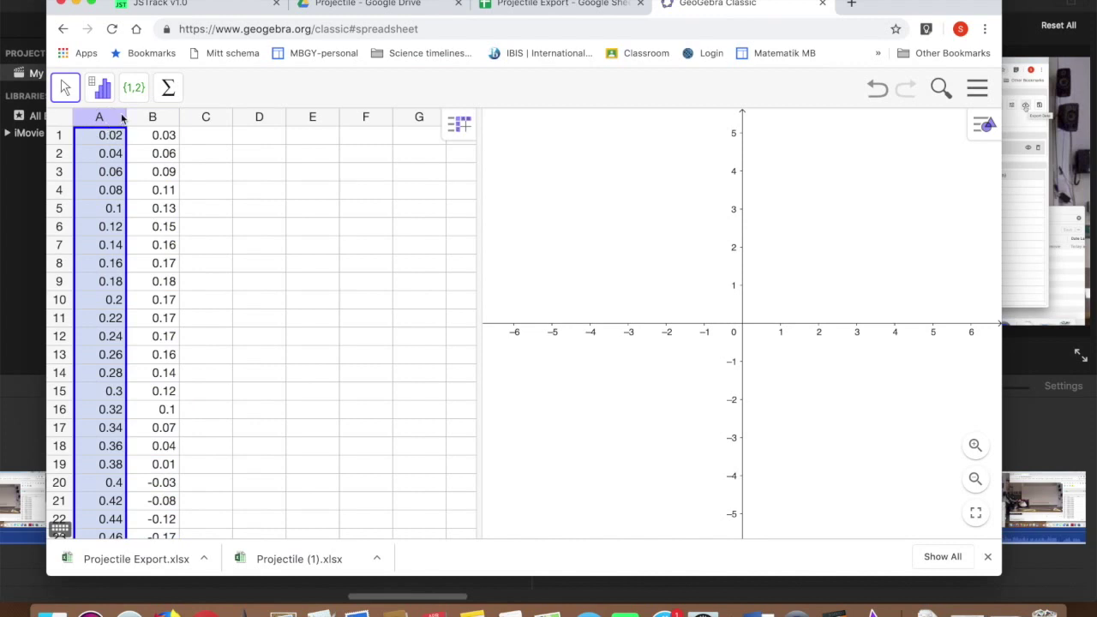
shift+click(150, 116)
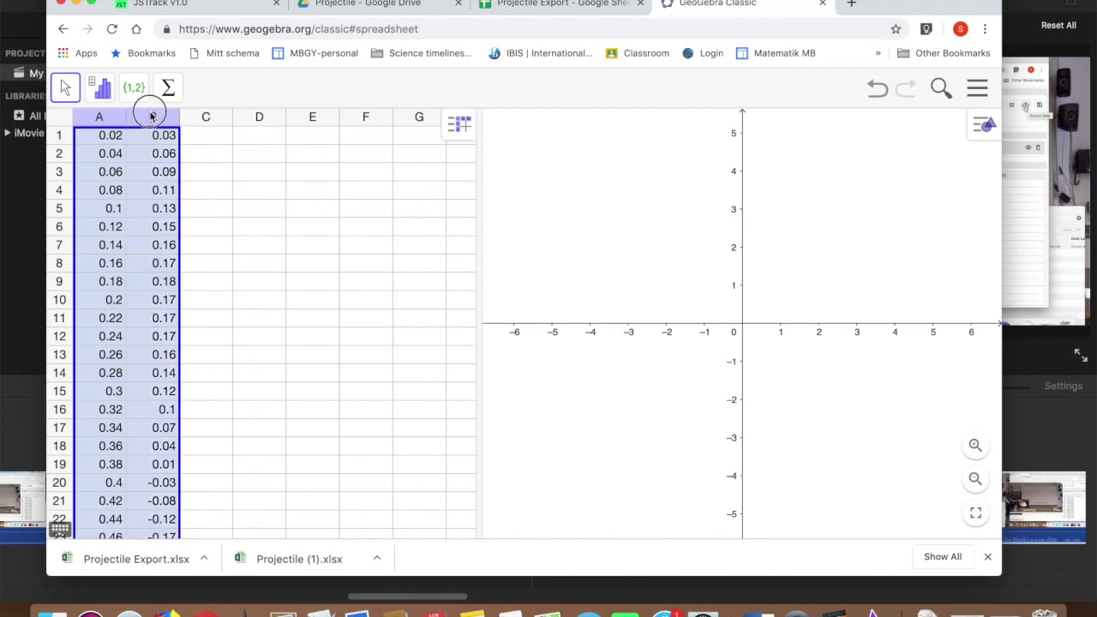
- Plot the selected A:B value pairs as a List of points
right_click(134, 332)
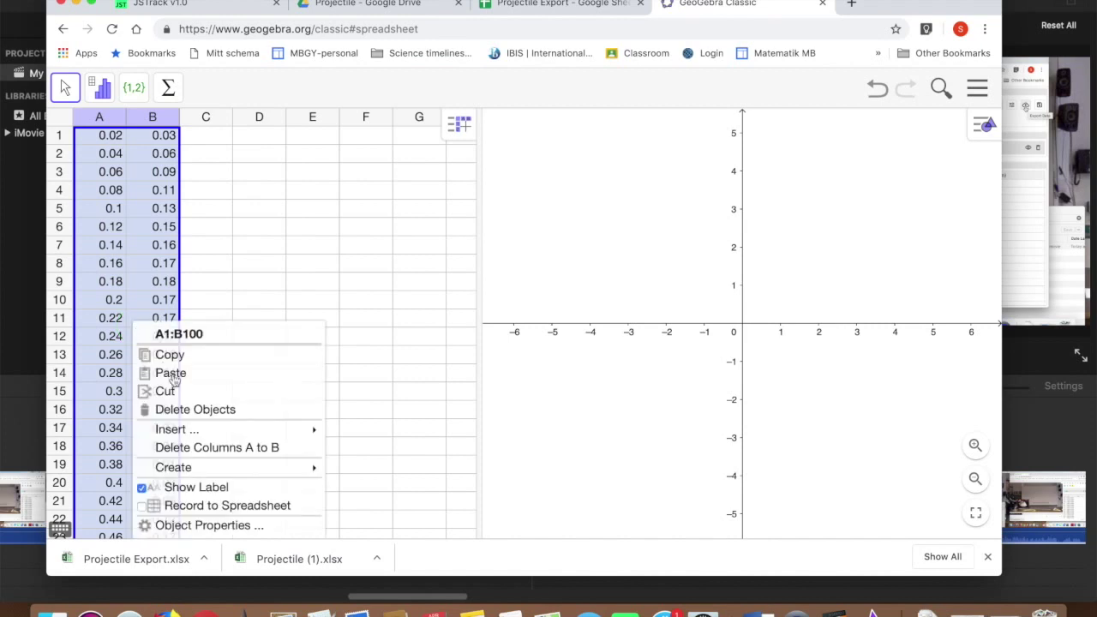
mouse_move(232, 474)
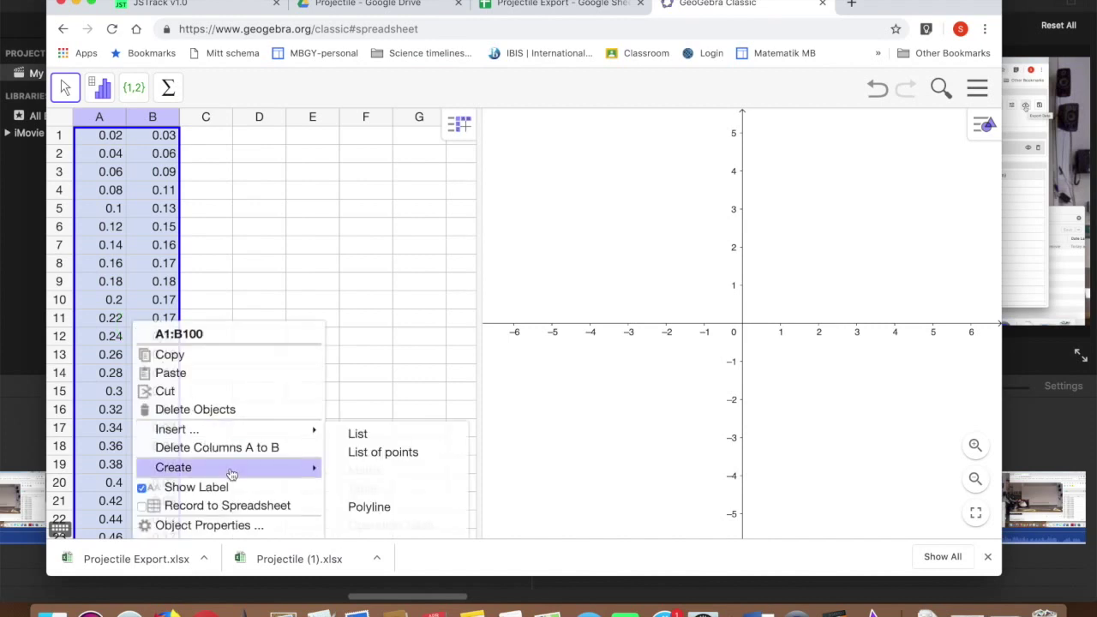
click(374, 454)
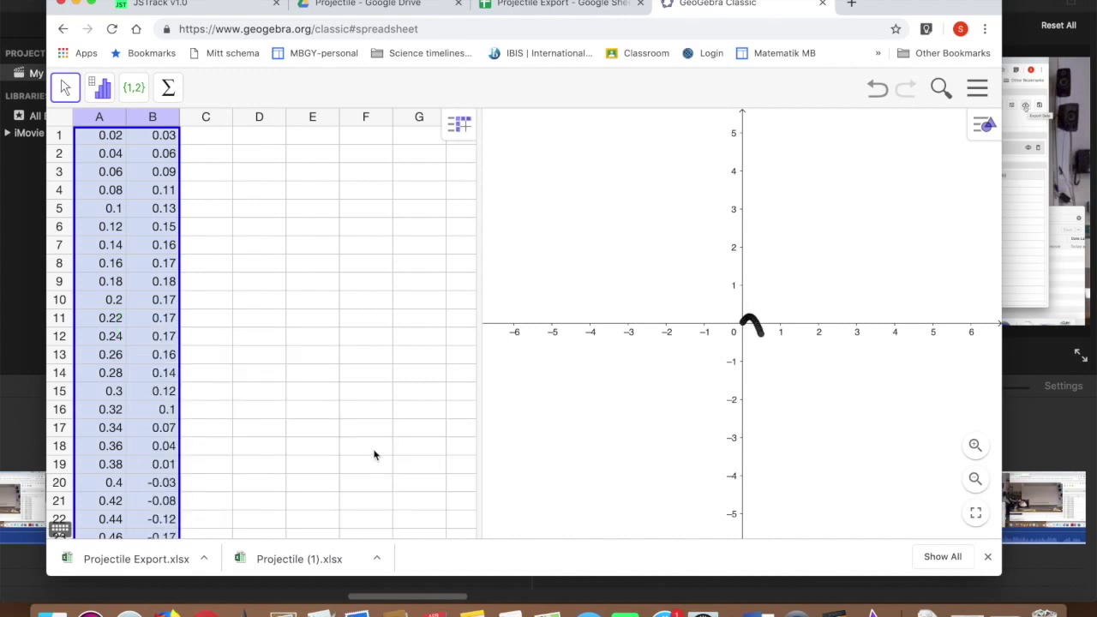